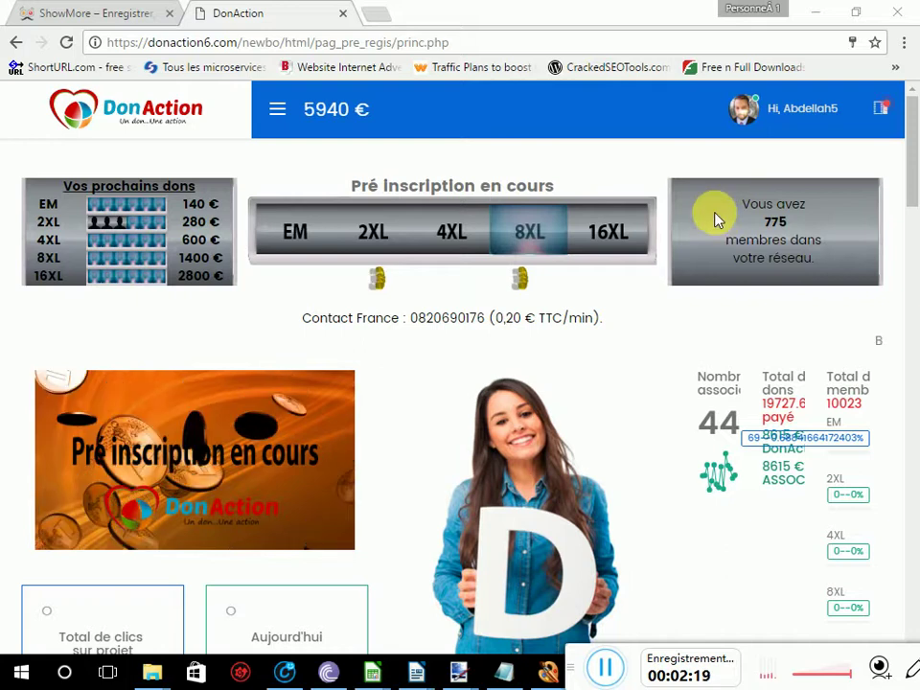
- Go to the account's Mon lien page and open the promotion site link in a new tab
{"action": "left_click", "coordinate": [282, 110]}
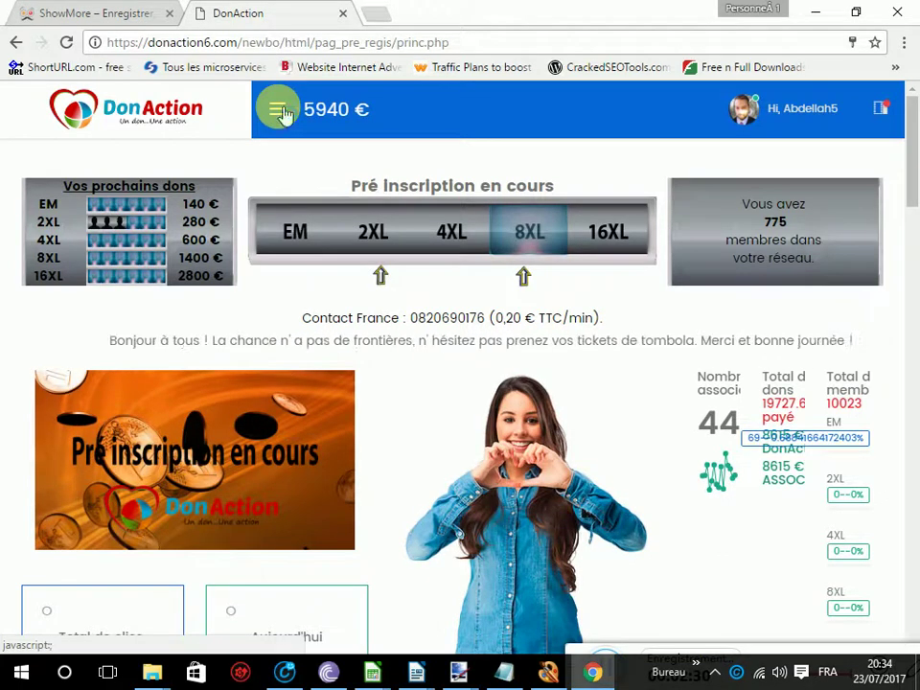
{"action": "left_click", "coordinate": [279, 111]}
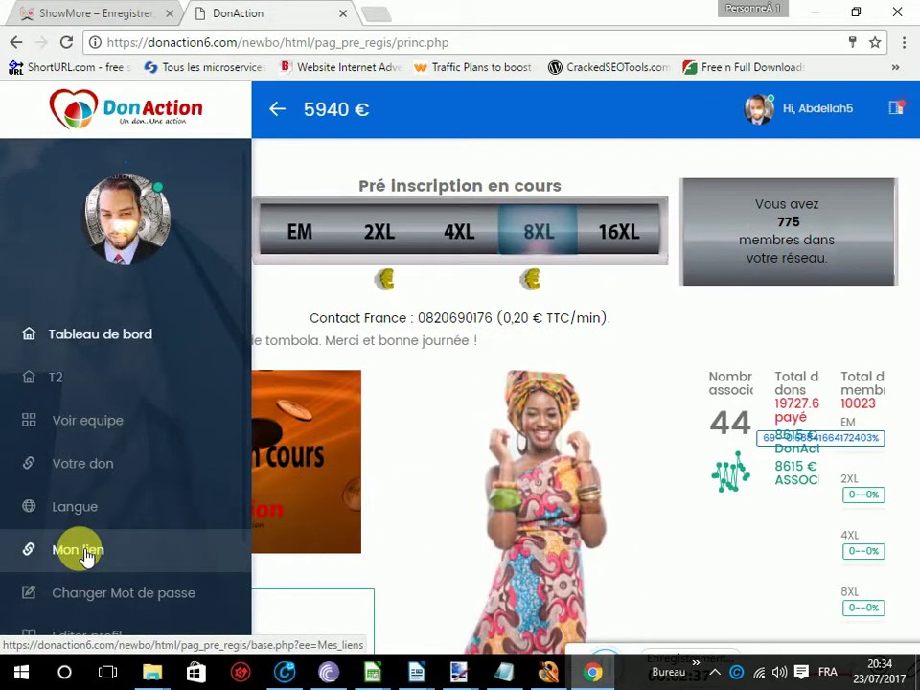
{"action": "left_click", "coordinate": [80, 552]}
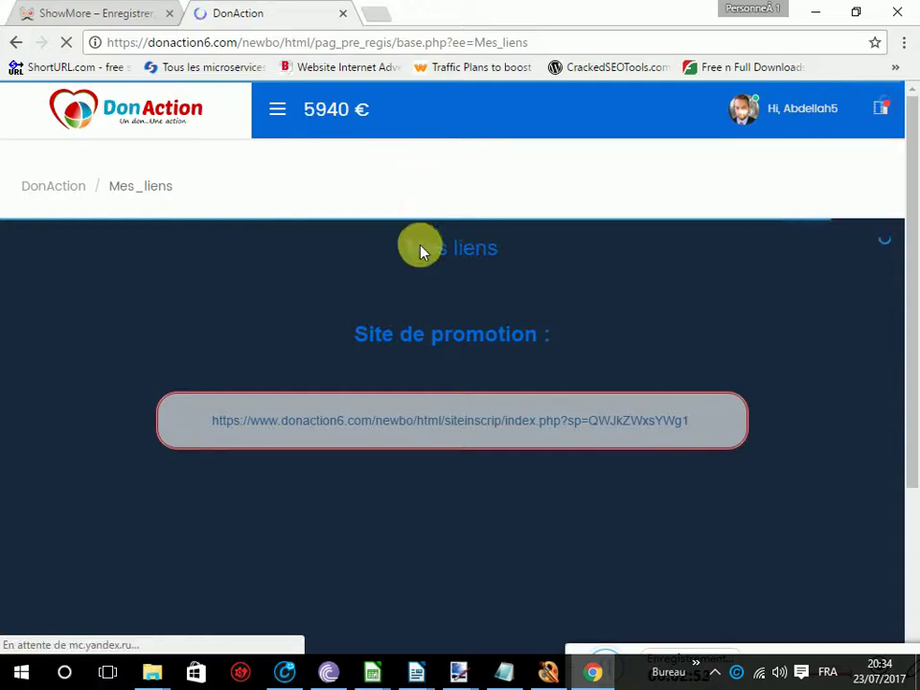
{"action": "left_click", "coordinate": [429, 431]}
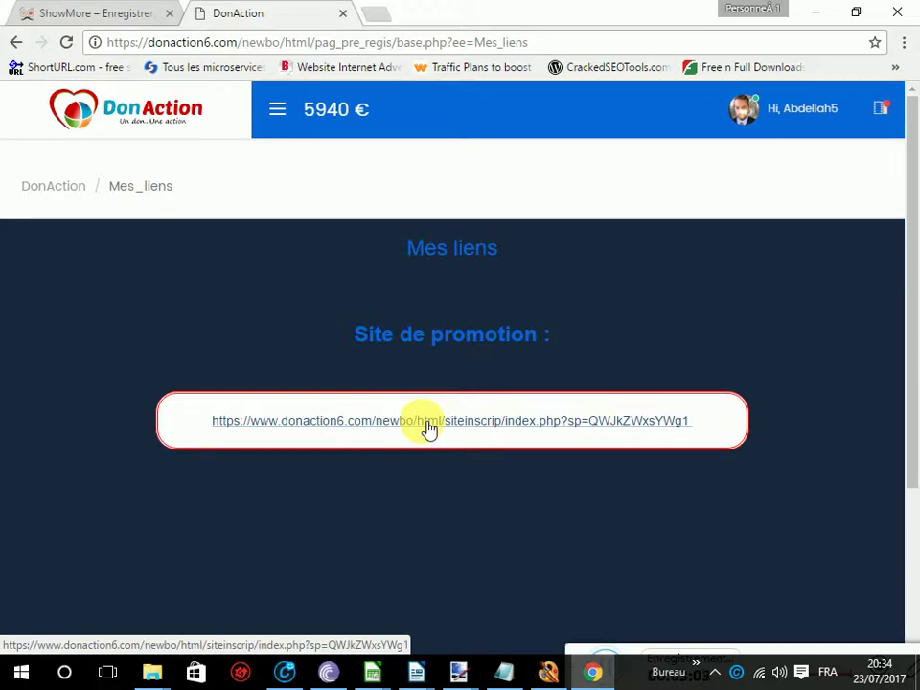
{"action": "left_click", "coordinate": [428, 427]}
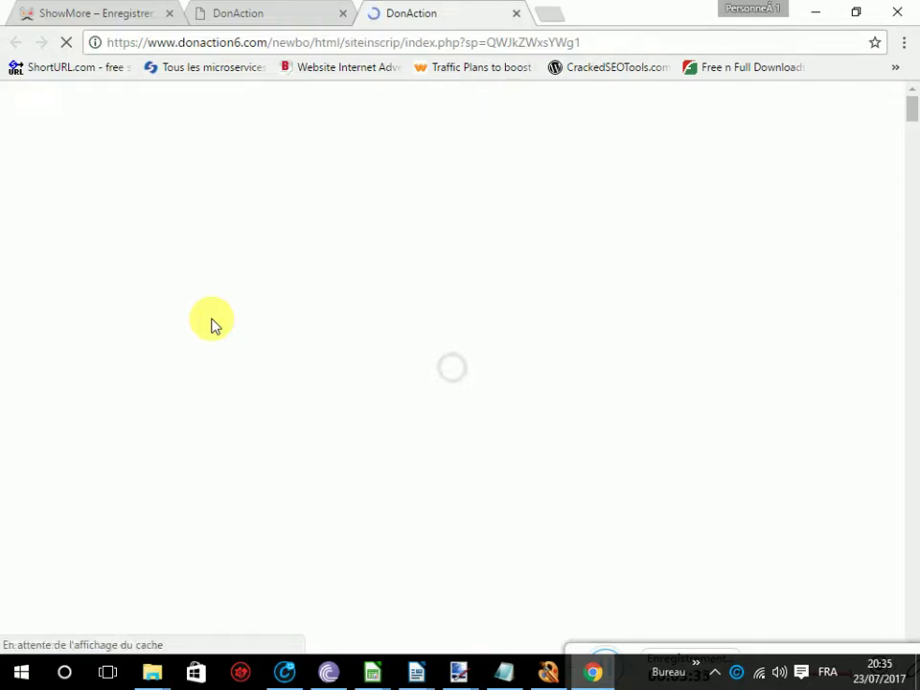
{"action": "left_click", "coordinate": [277, 17]}
{"action": "left_click", "coordinate": [413, 12]}
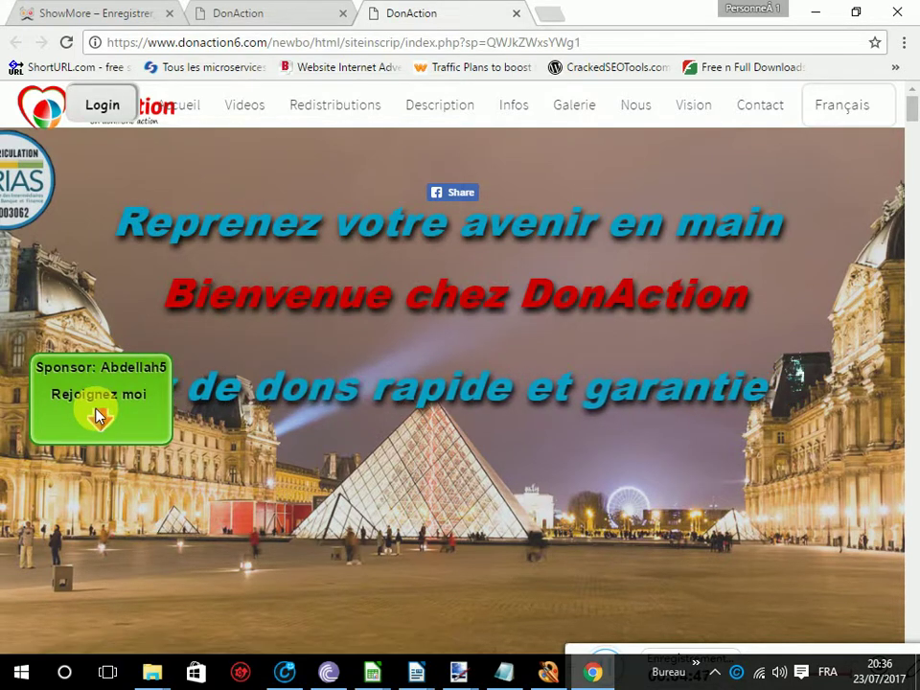
- Open the Pré inscription form from the Links section of the promotion site
{"action": "scroll", "coordinate": [96, 414], "scroll_direction": "down", "scroll_amount": 5}
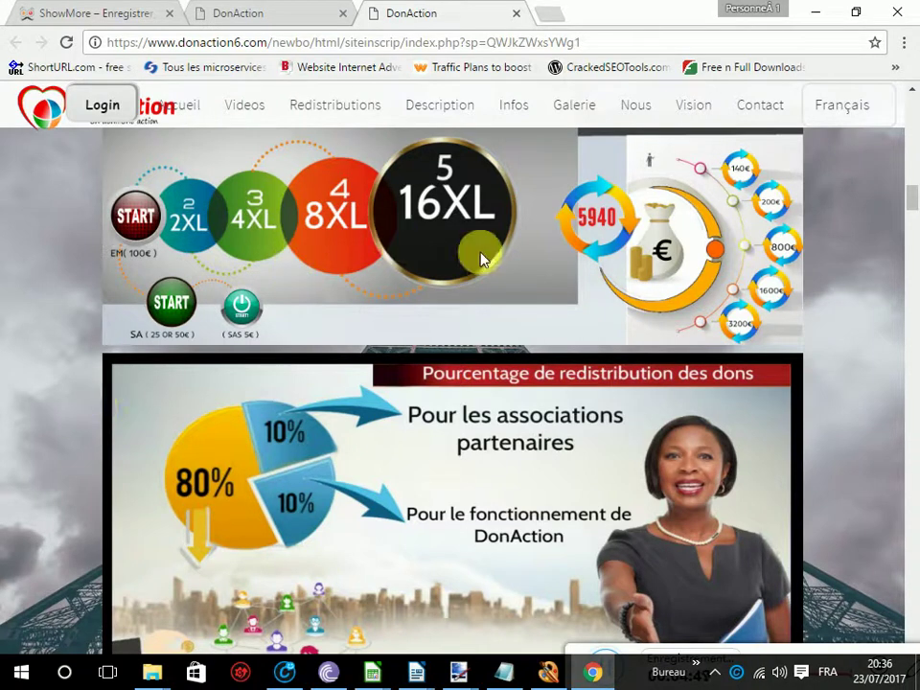
{"action": "scroll", "coordinate": [518, 305], "scroll_direction": "down", "scroll_amount": 10}
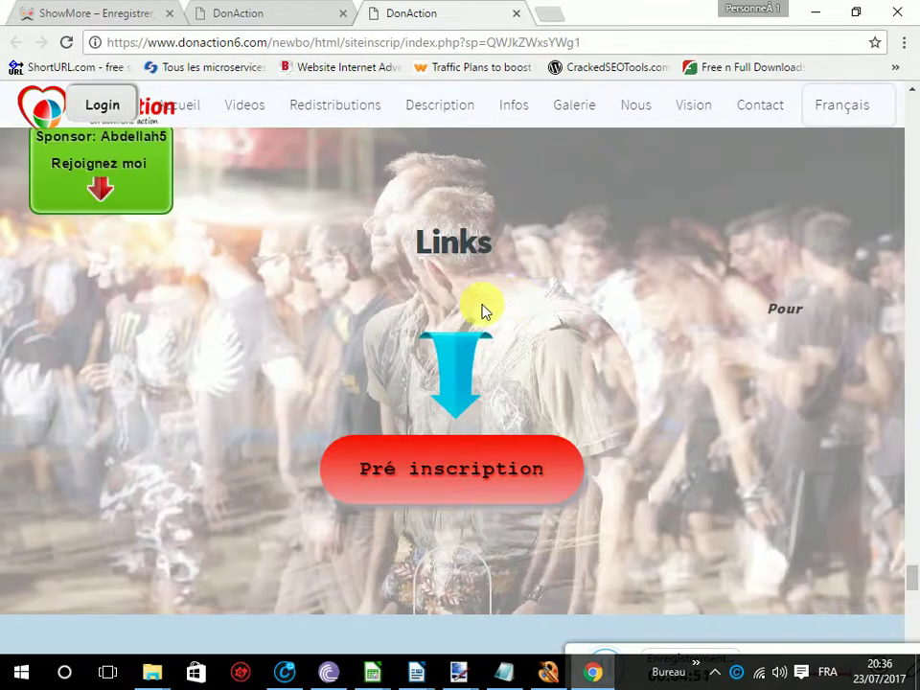
{"action": "left_click", "coordinate": [453, 468]}
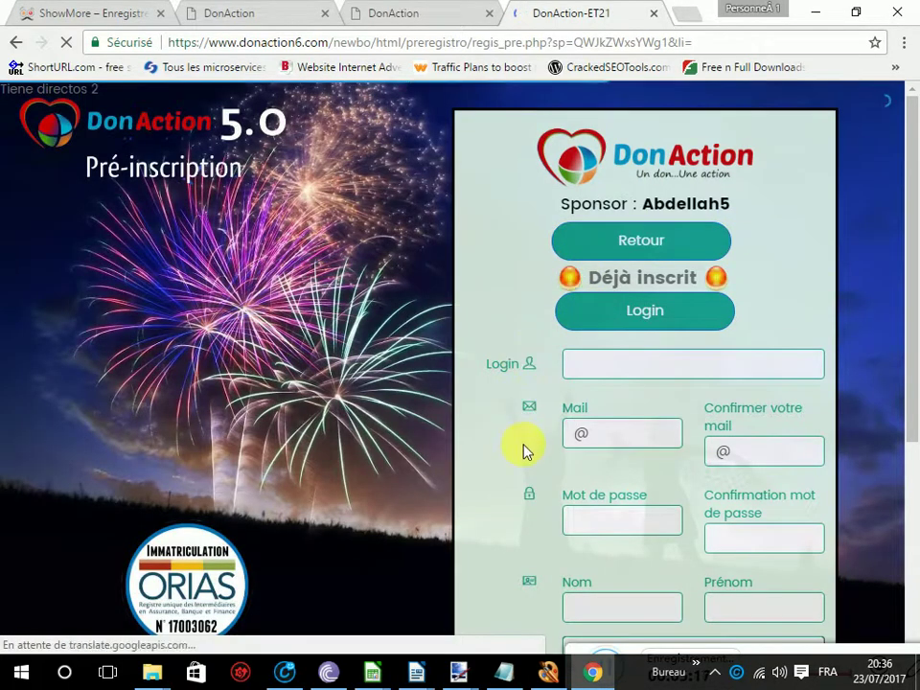
- Review the pre-registration form's fields, from the login and e-mail entries down to the address and postal code
{"action": "scroll", "coordinate": [526, 450], "scroll_direction": "down", "scroll_amount": 1}
{"action": "scroll", "coordinate": [524, 441], "scroll_direction": "up", "scroll_amount": 1}
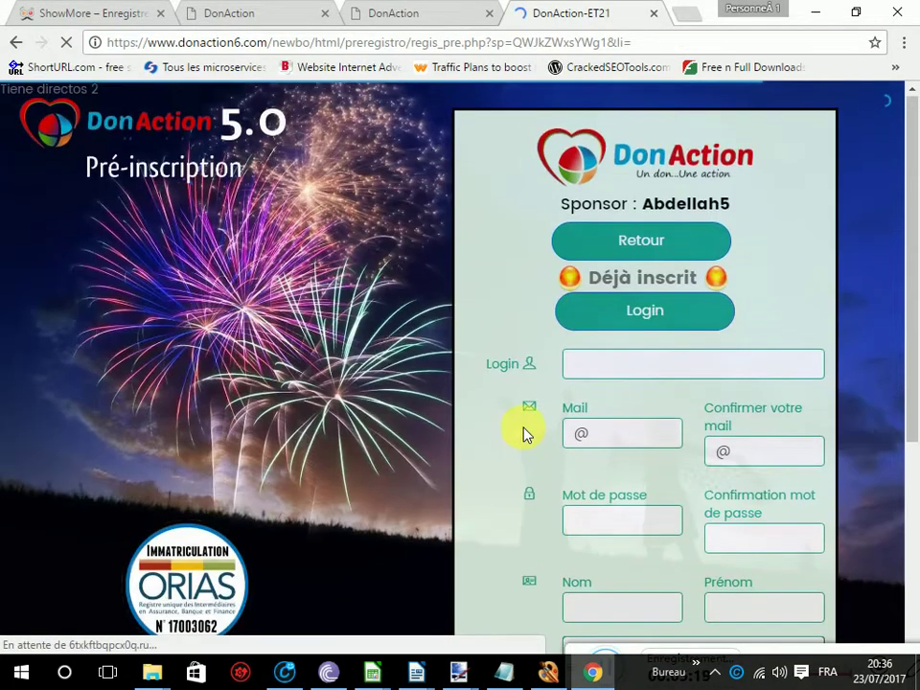
{"action": "scroll", "coordinate": [503, 432], "scroll_direction": "down", "scroll_amount": 4}
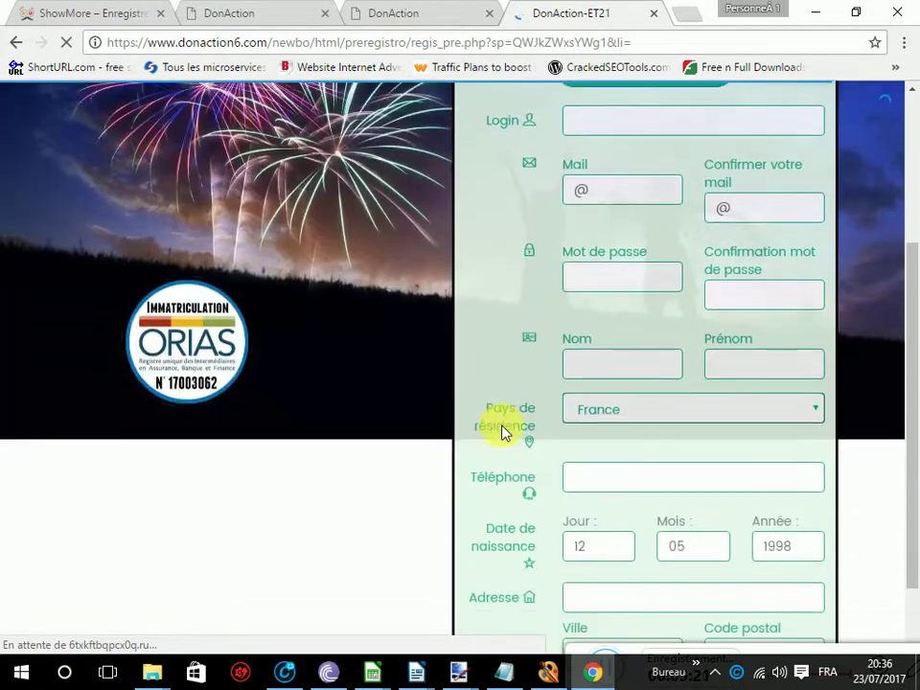
{"action": "scroll", "coordinate": [502, 433], "scroll_direction": "up", "scroll_amount": 4}
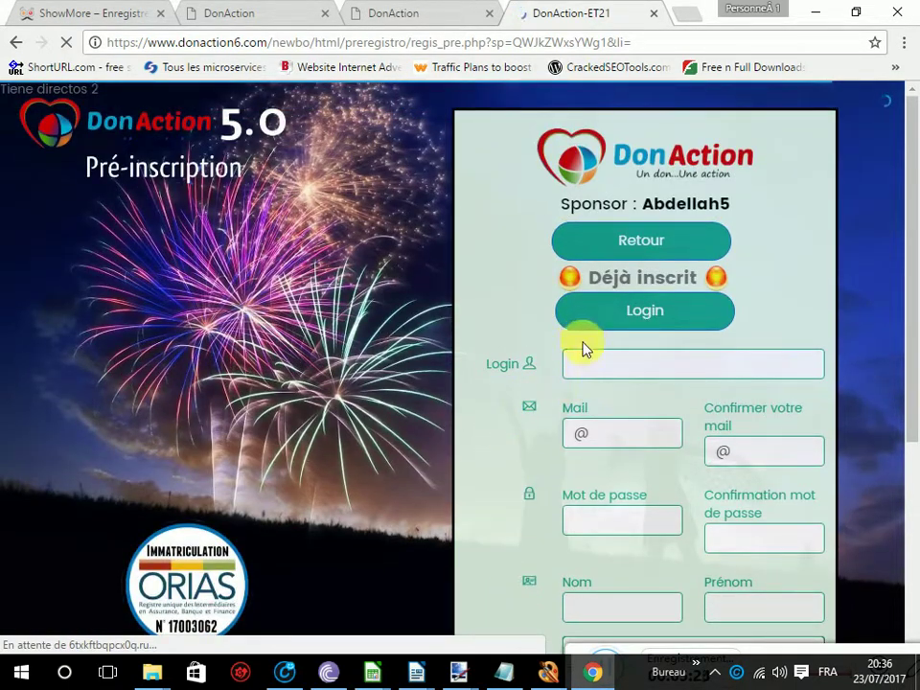
{"action": "scroll", "coordinate": [516, 437], "scroll_direction": "down", "scroll_amount": 2}
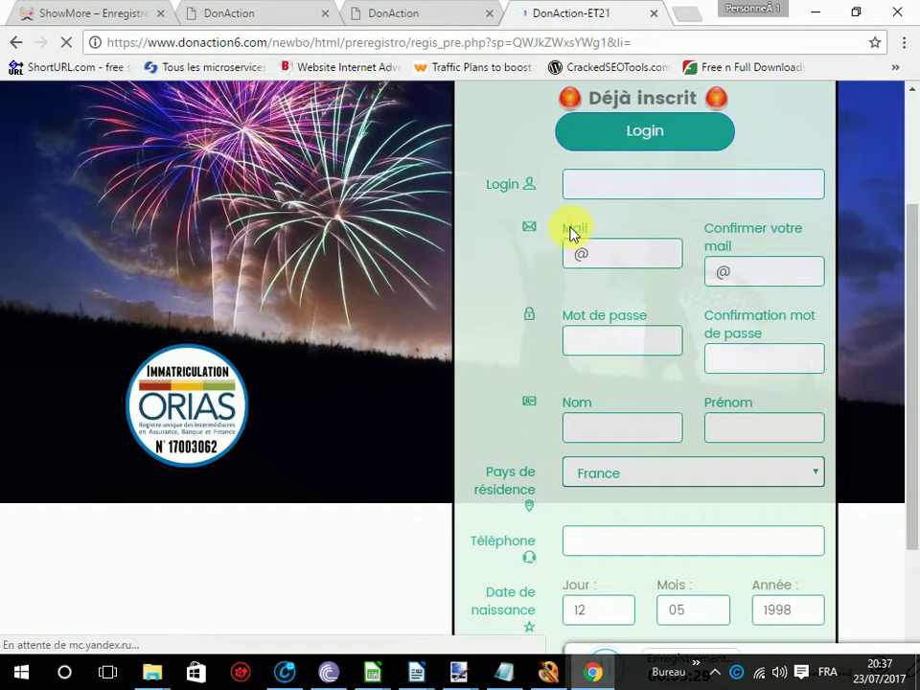
{"action": "left_click", "coordinate": [638, 137]}
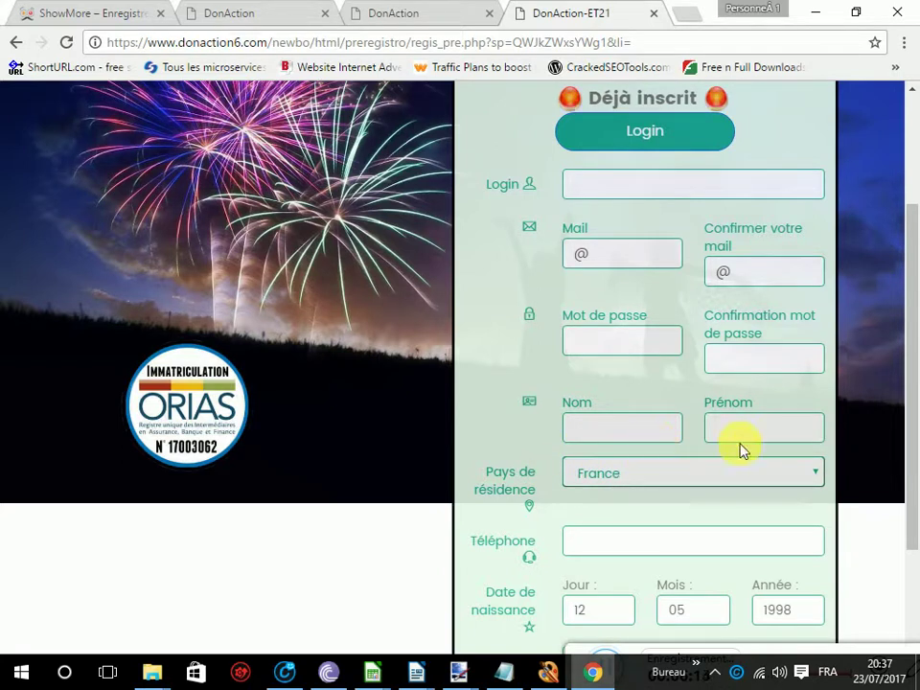
{"action": "scroll", "coordinate": [632, 492], "scroll_direction": "down", "scroll_amount": 3}
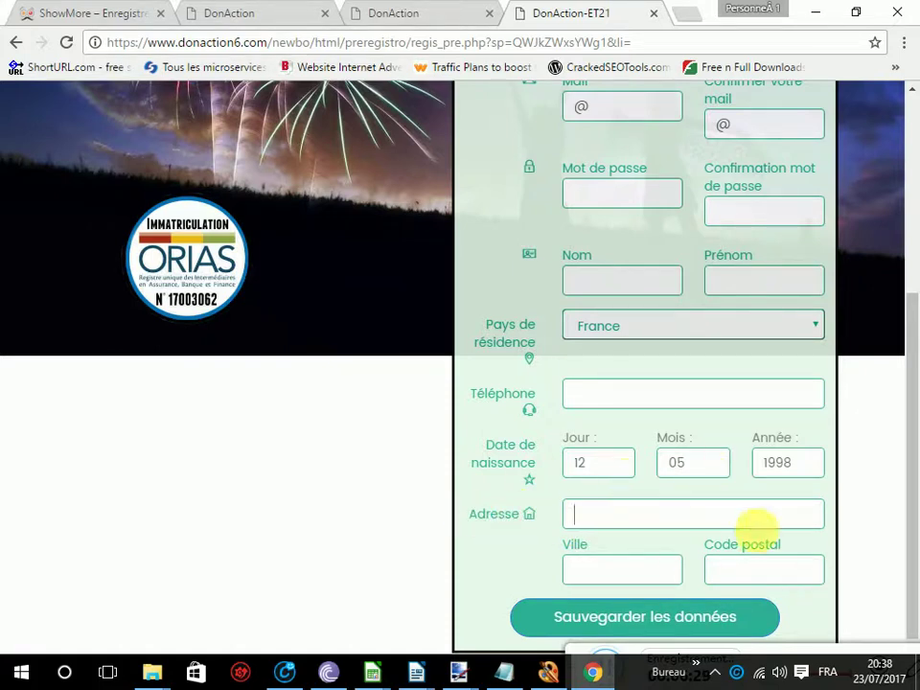
{"action": "type", "text": "xxxxxxxxx"}
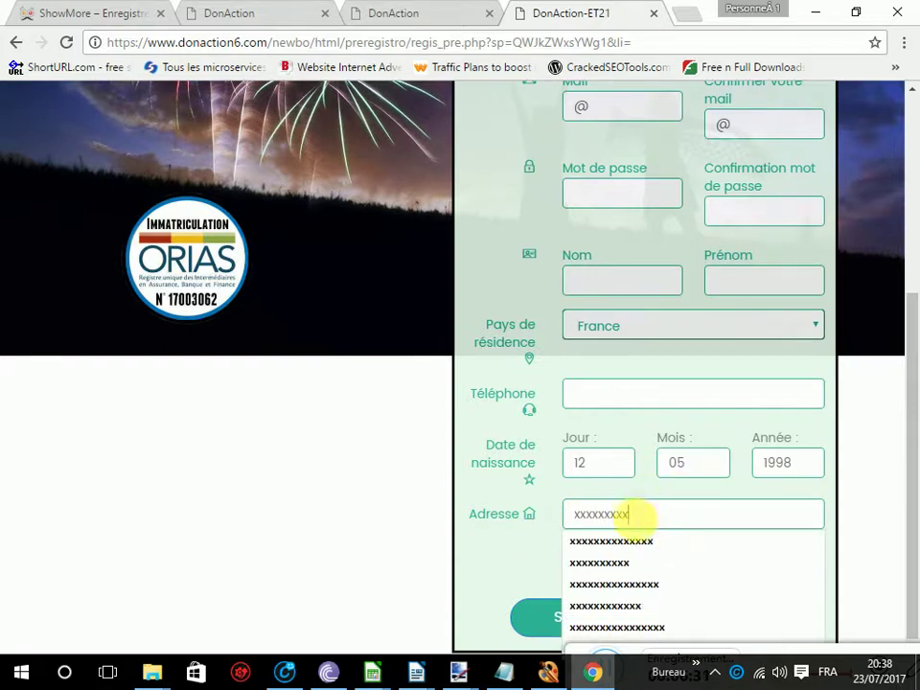
{"action": "key", "text": "BackSpace"}
{"action": "key", "text": "BackSpace"}
{"action": "key", "text": "BackSpace"}
{"action": "key", "text": "BackSpace"}
{"action": "key", "text": "BackSpace"}
{"action": "key", "text": "BackSpace"}
{"action": "key", "text": "BackSpace"}
{"action": "key", "text": "BackSpace"}
{"action": "key", "text": "BackSpace"}
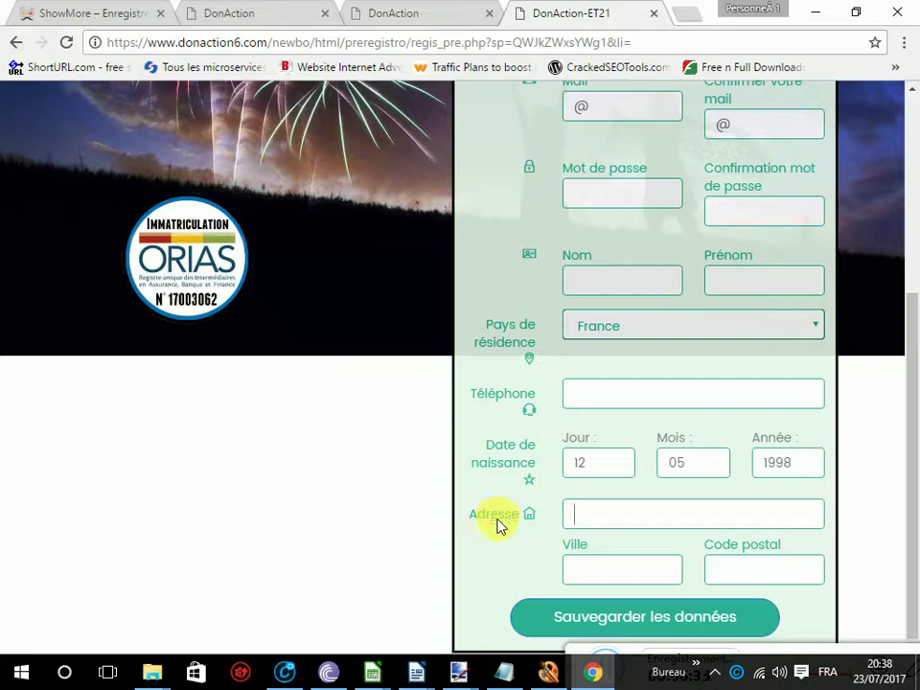
- Close the pre-registration form and the promotion site to return to the Mes liens page
{"action": "left_click", "coordinate": [653, 622]}
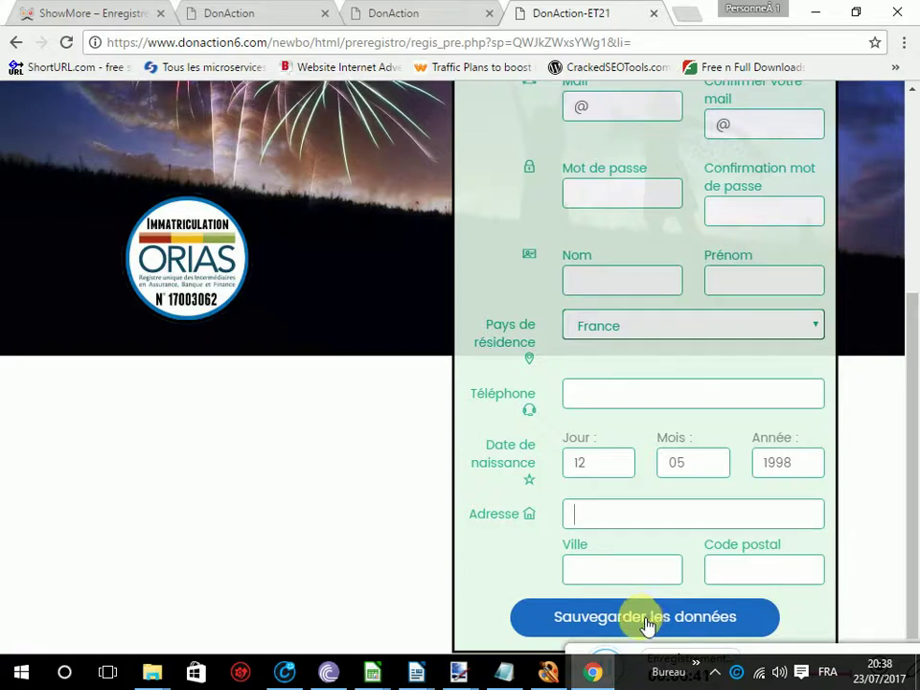
{"action": "scroll", "coordinate": [626, 589], "scroll_direction": "up", "scroll_amount": 2}
{"action": "scroll", "coordinate": [629, 537], "scroll_direction": "up", "scroll_amount": 2}
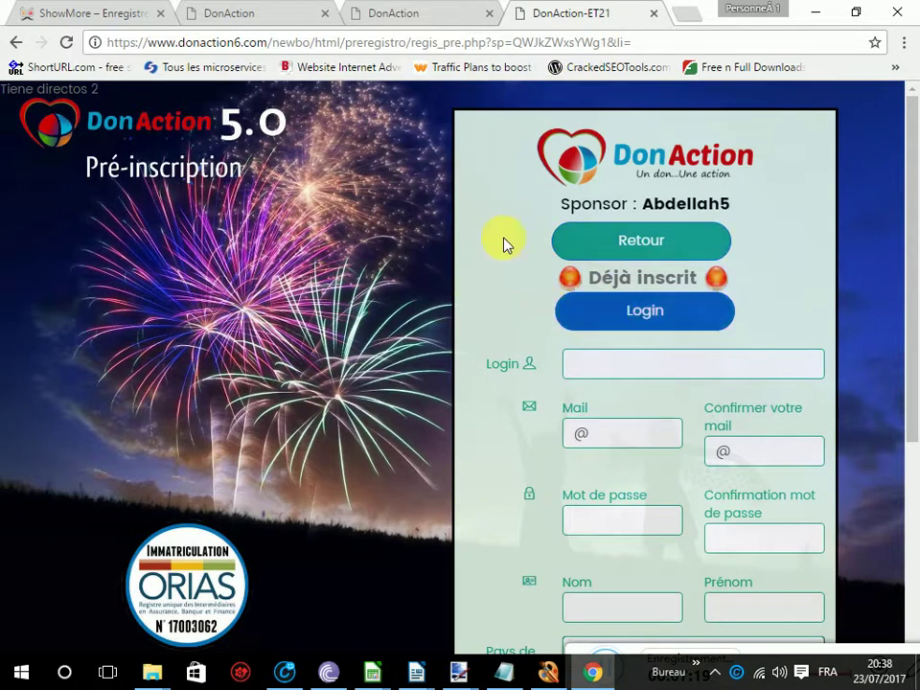
{"action": "left_click", "coordinate": [654, 14]}
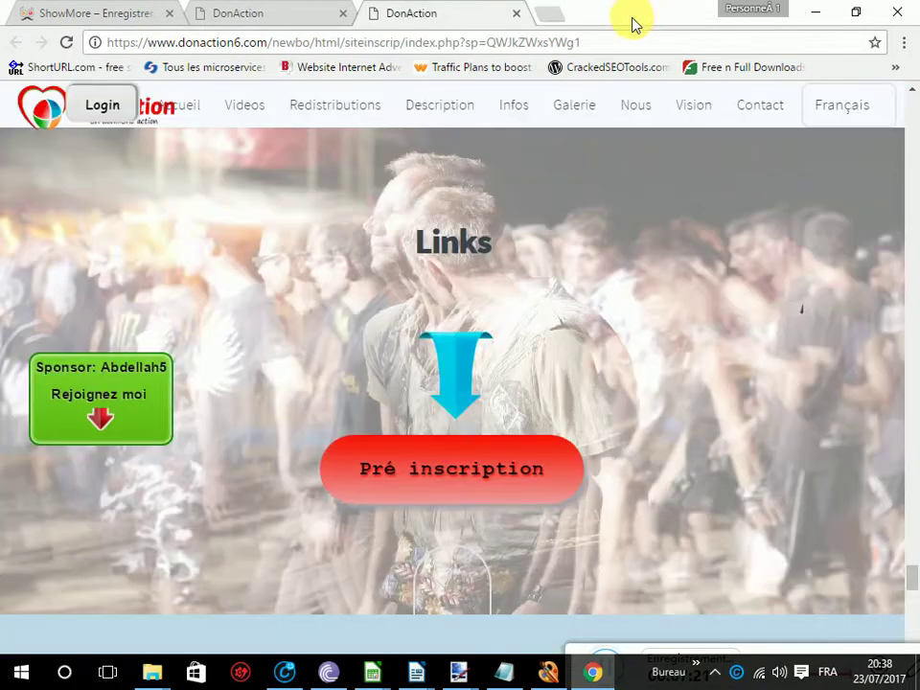
{"action": "left_click", "coordinate": [517, 15]}
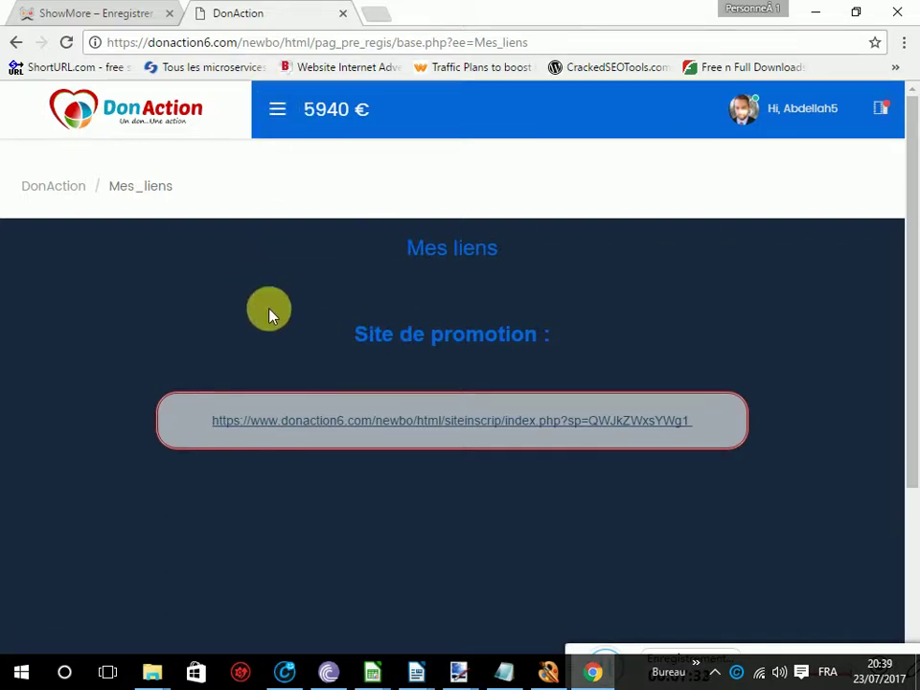
- Open the Voir equipe page, expand the top member's pre-registration tree and select the first direct member
{"action": "left_click", "coordinate": [279, 108]}
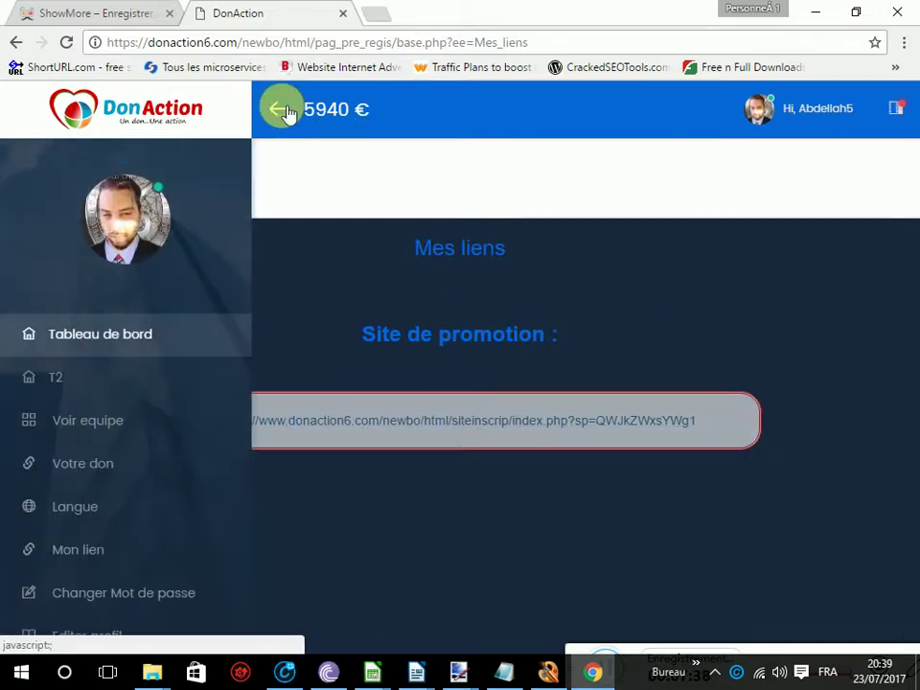
{"action": "left_click", "coordinate": [93, 425]}
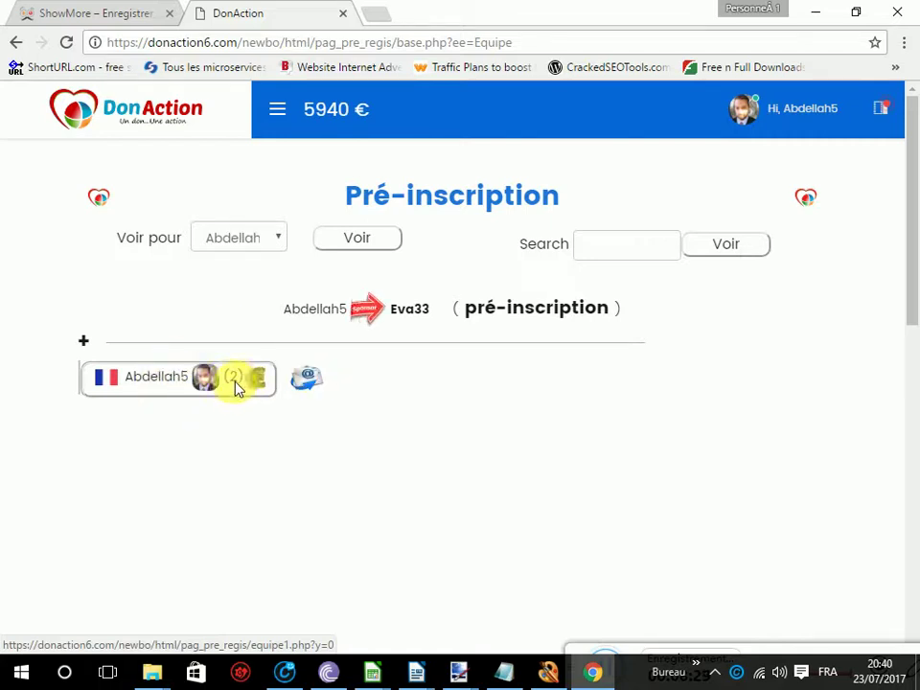
{"action": "left_click", "coordinate": [202, 378]}
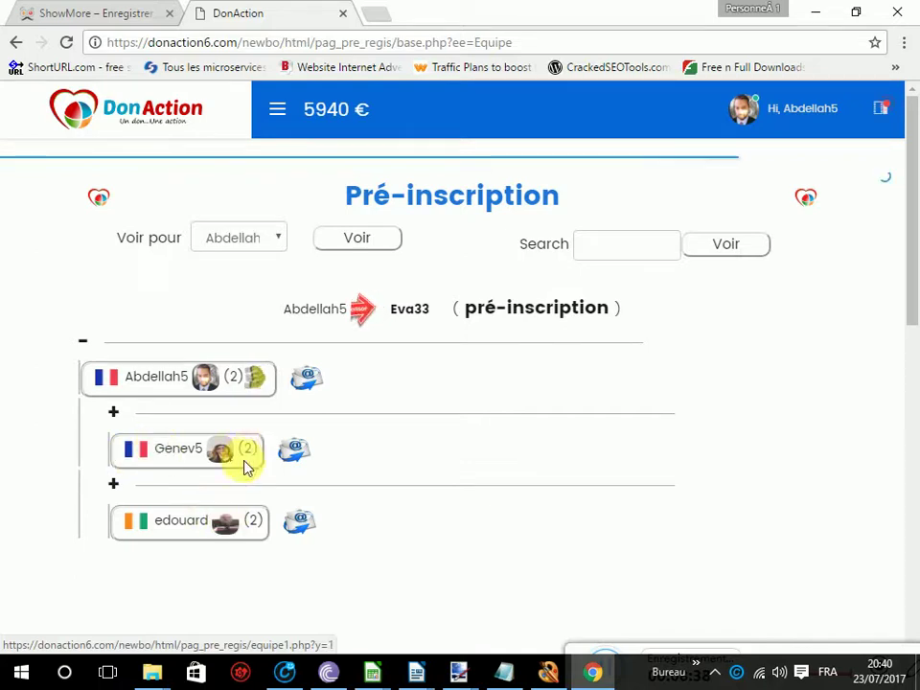
{"action": "left_click", "coordinate": [176, 457]}
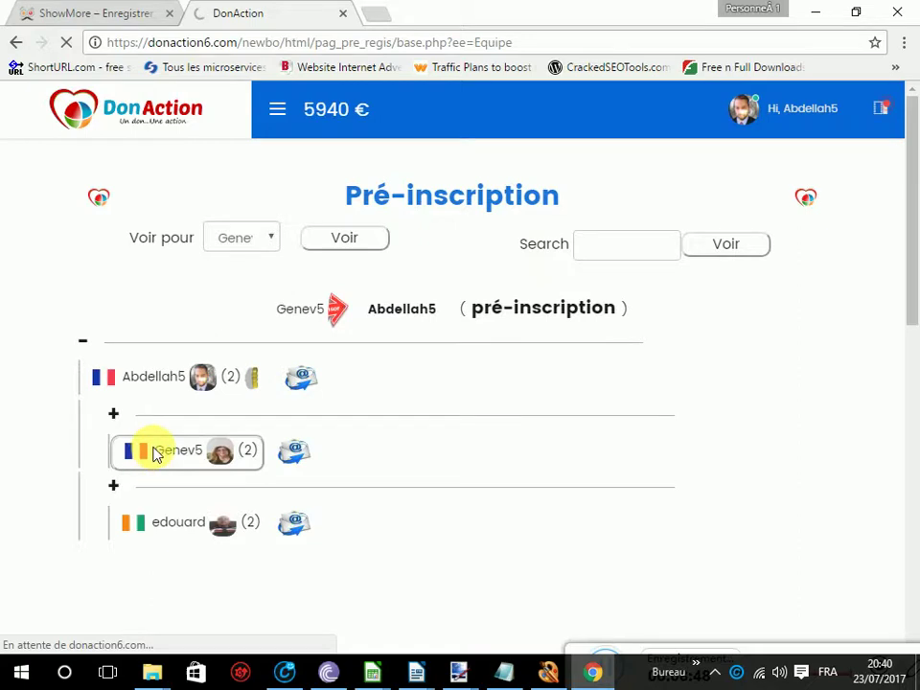
{"action": "left_click_drag", "start_coordinate": [153, 453], "coordinate": [178, 460]}
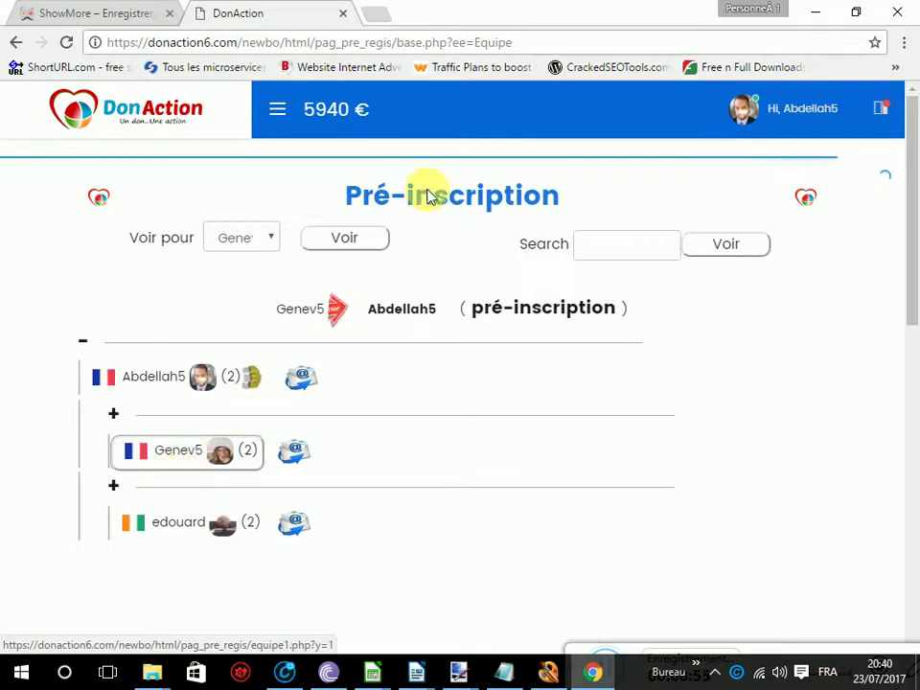
- Open donaction6.com in a new browser tab
{"action": "left_click", "coordinate": [377, 14]}
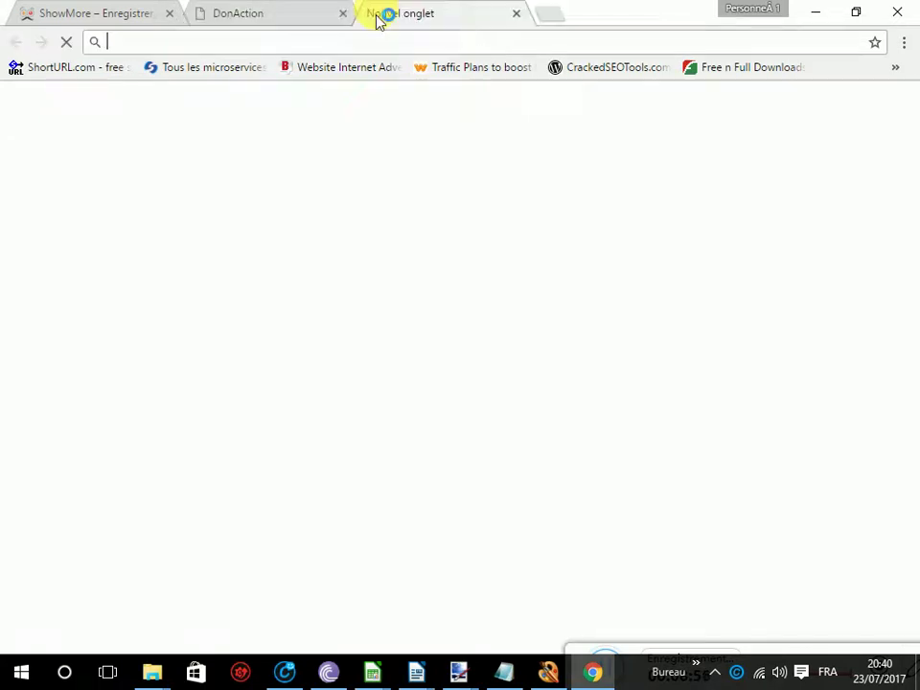
{"action": "type", "text": "don"}
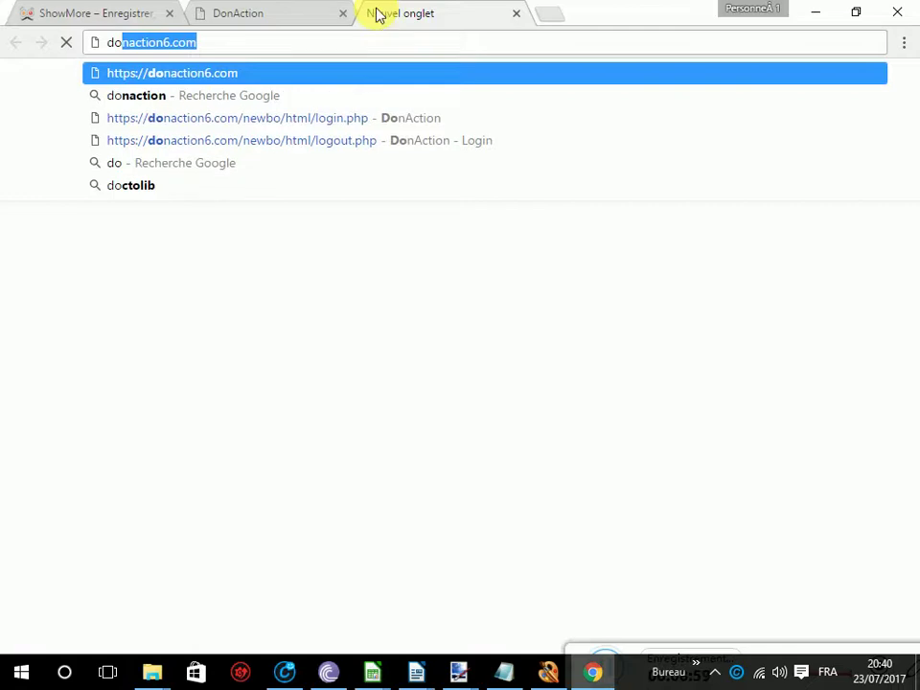
{"action": "type", "text": "action6.com"}
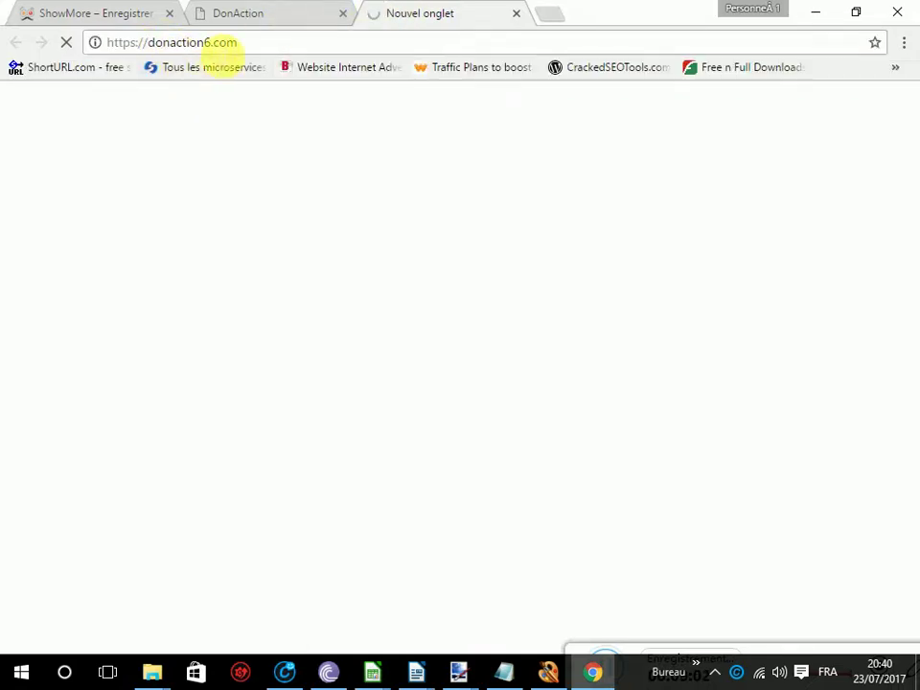
{"action": "left_click", "coordinate": [262, 11]}
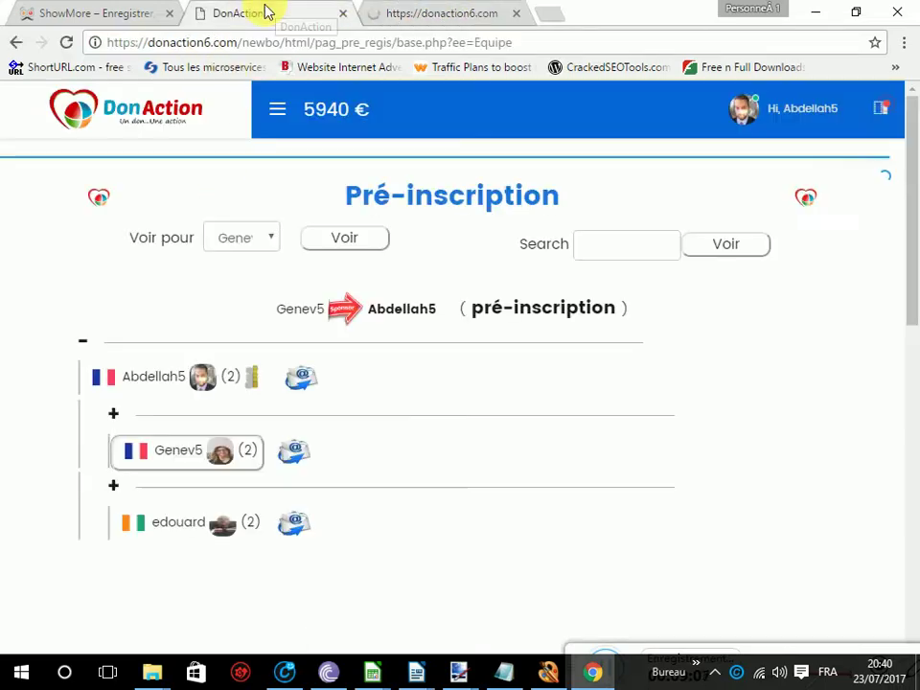
{"action": "left_click", "coordinate": [459, 14]}
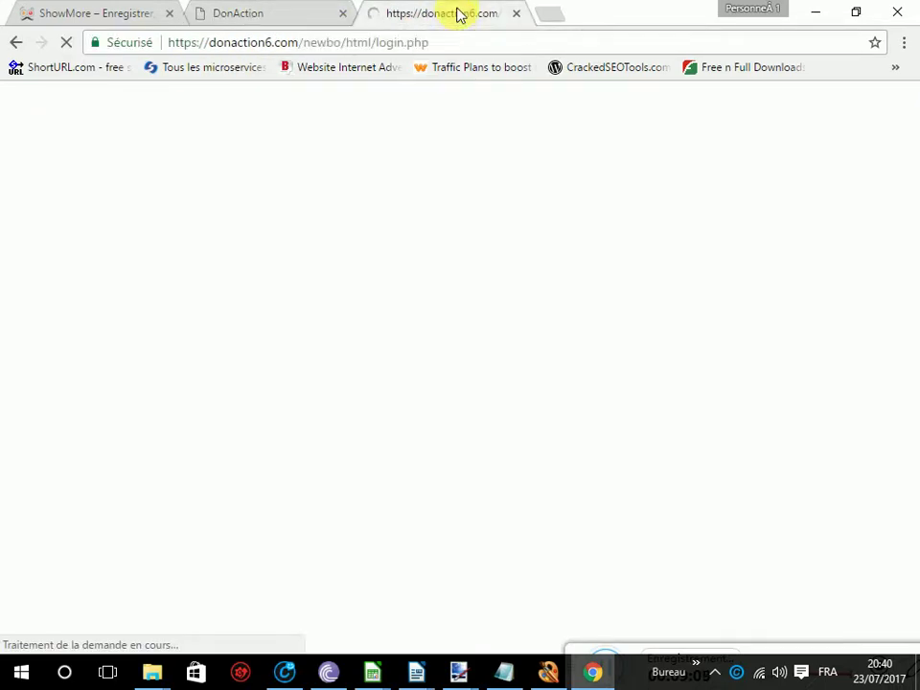
{"action": "left_click", "coordinate": [296, 14]}
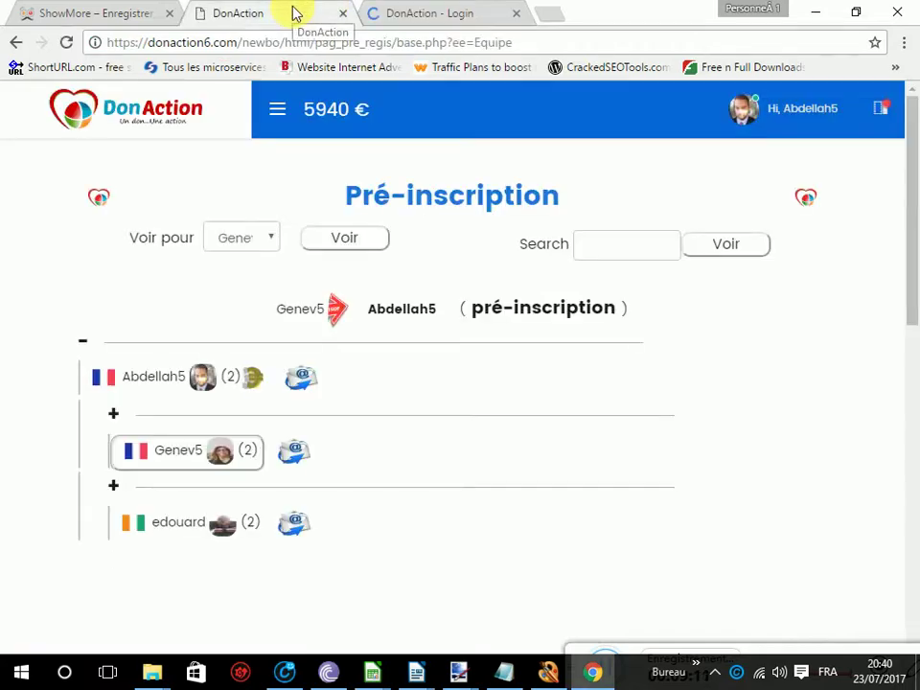
{"action": "left_click", "coordinate": [450, 16]}
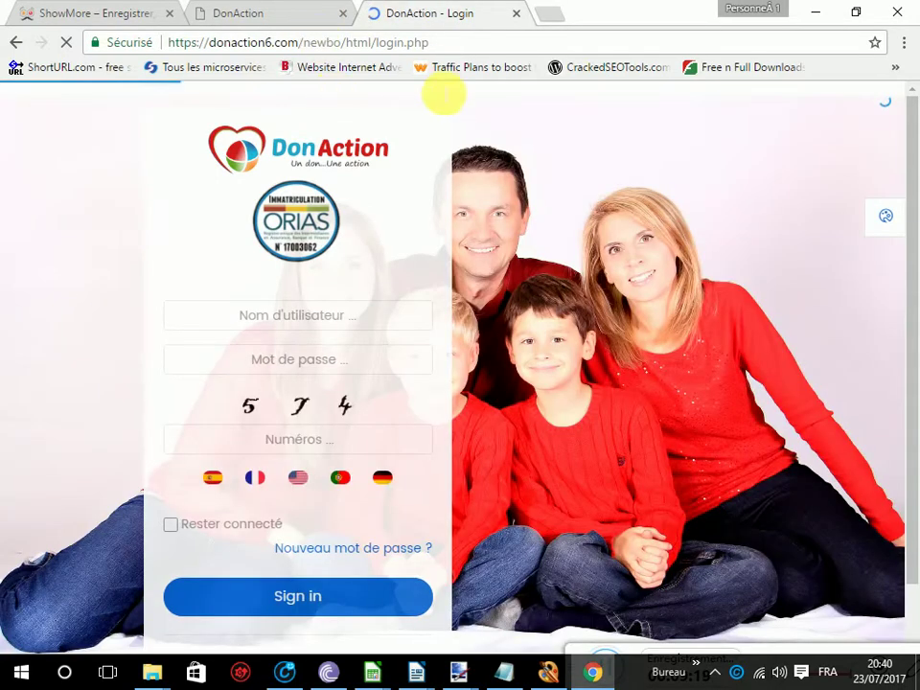
{"action": "left_click", "coordinate": [274, 14]}
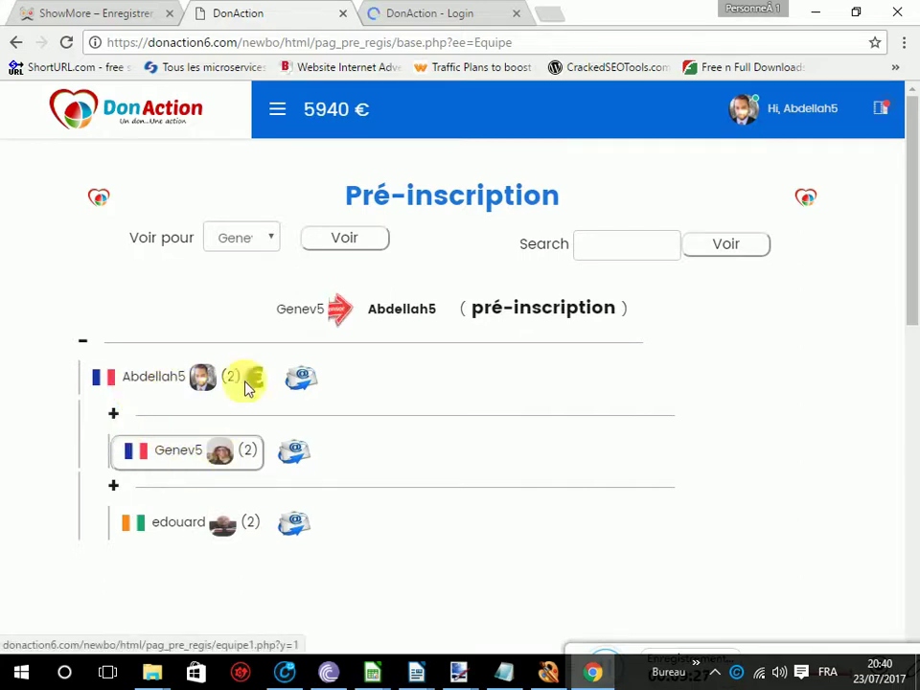
{"action": "left_click", "coordinate": [418, 11]}
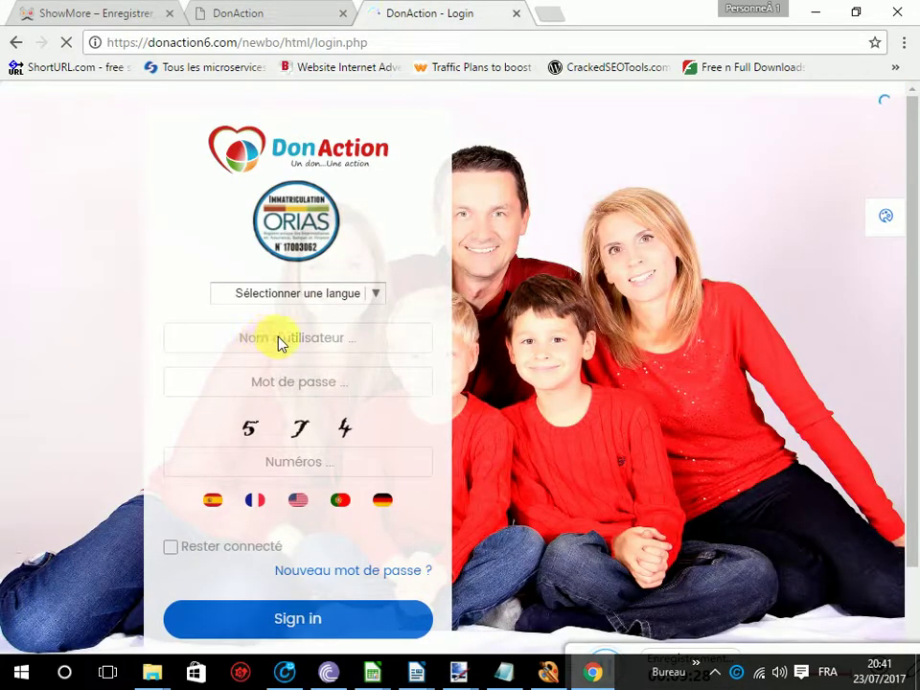
- Return to the Pré-inscription team tree, open the mail form for the first direct member and close it without sending
{"action": "left_click", "coordinate": [246, 10]}
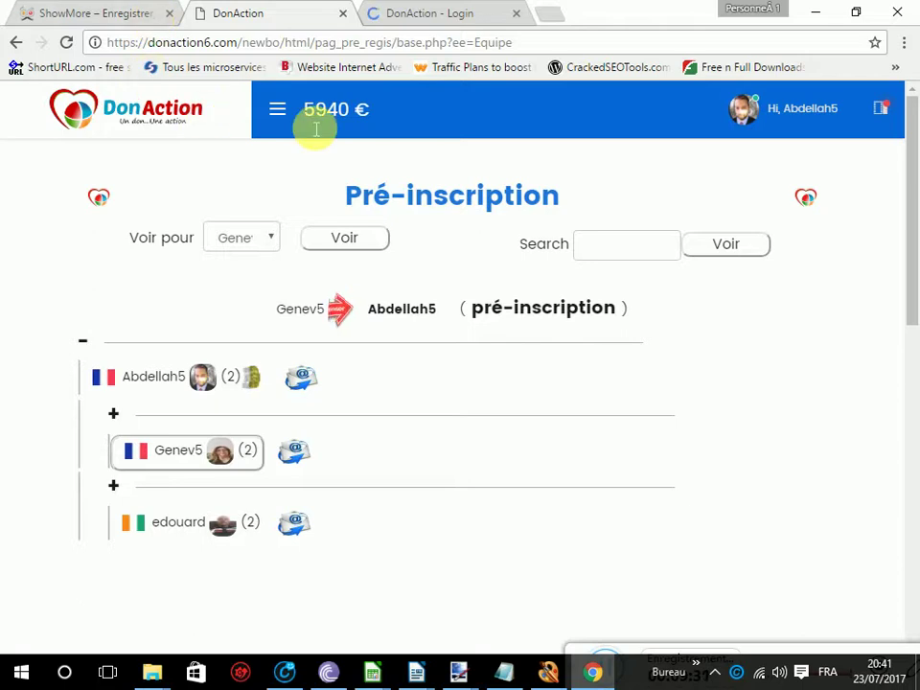
{"action": "left_click", "coordinate": [278, 109]}
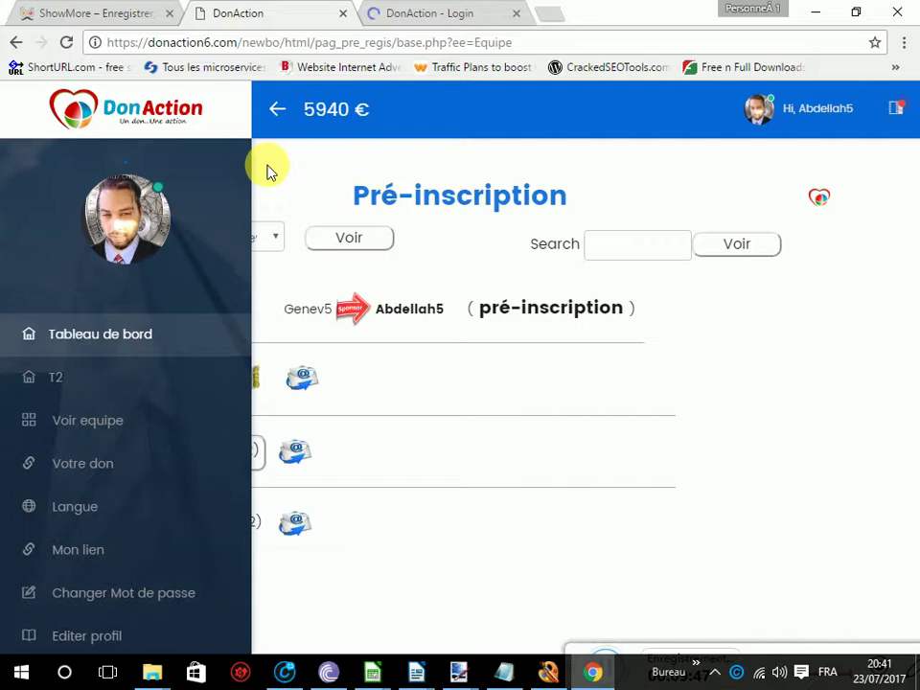
{"action": "left_click", "coordinate": [266, 412]}
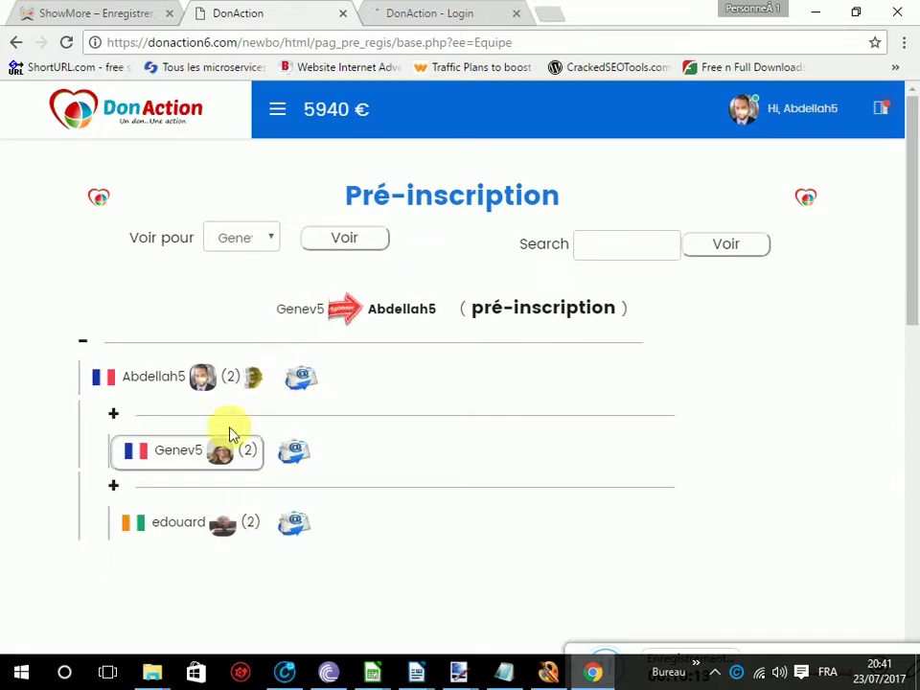
{"action": "left_click", "coordinate": [299, 457]}
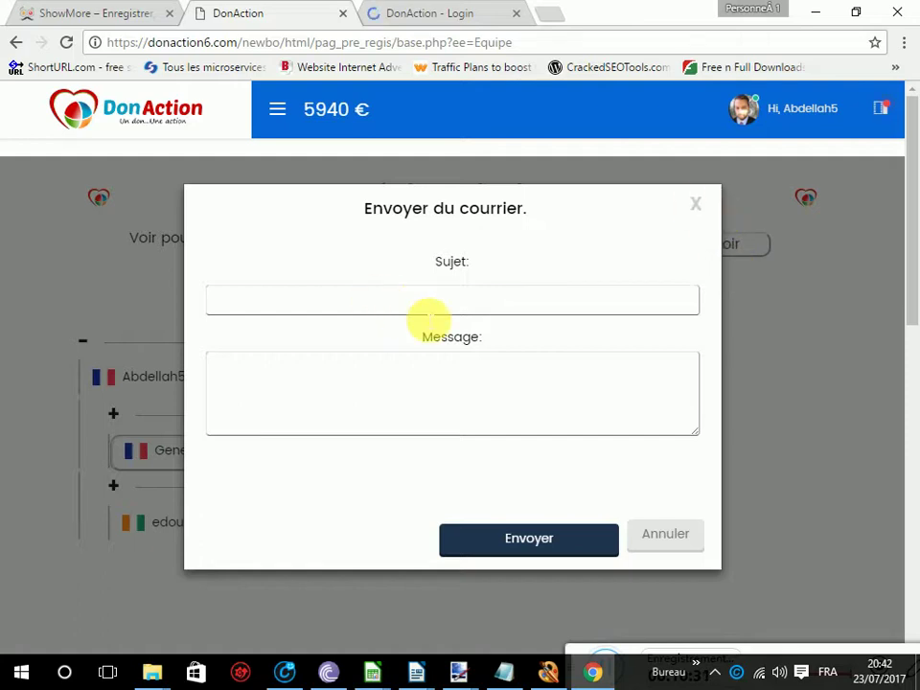
{"action": "left_click", "coordinate": [702, 205]}
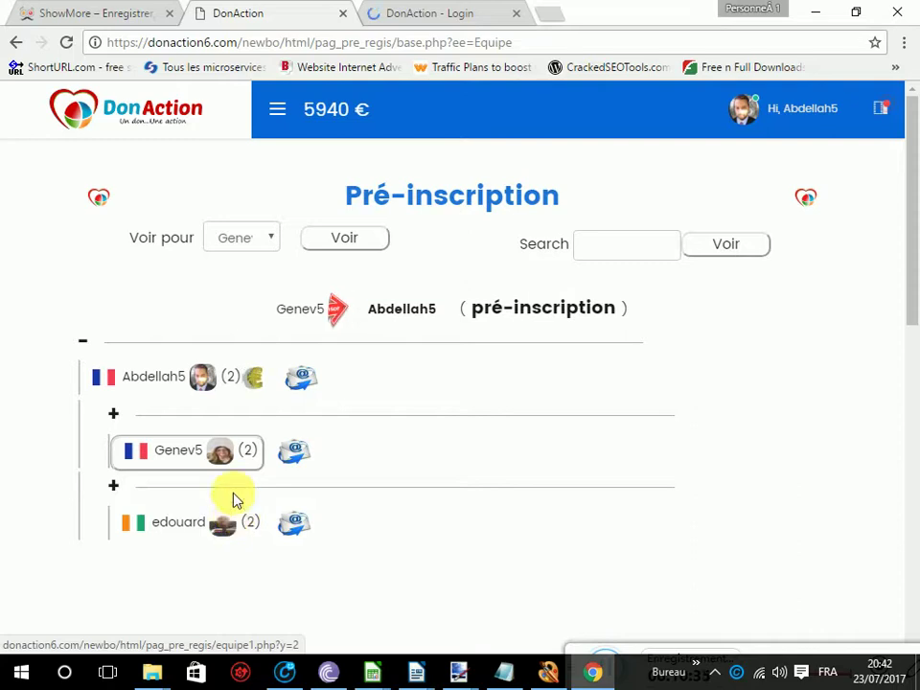
- Expand the first direct member's branch, then its second member, and review the levels of the Pré-inscription tree
{"action": "left_click", "coordinate": [190, 451]}
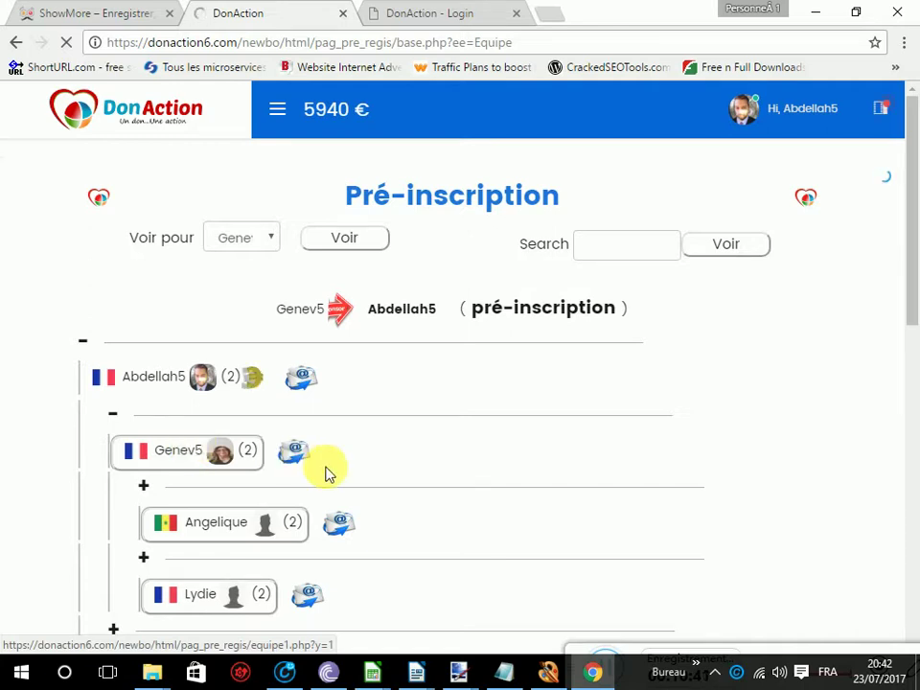
{"action": "scroll", "coordinate": [326, 472], "scroll_direction": "down", "scroll_amount": 2}
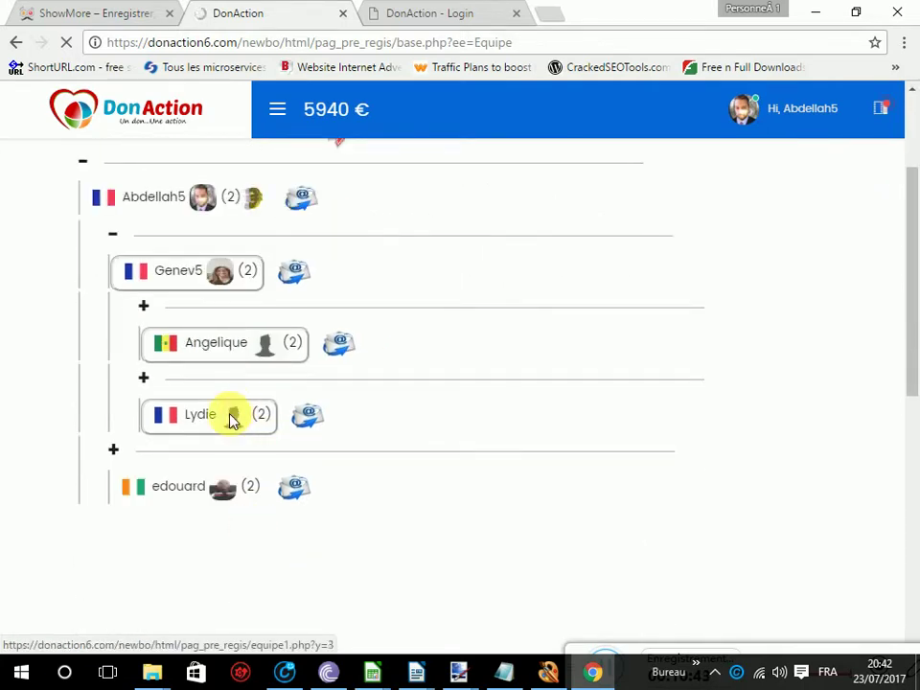
{"action": "left_click", "coordinate": [233, 422]}
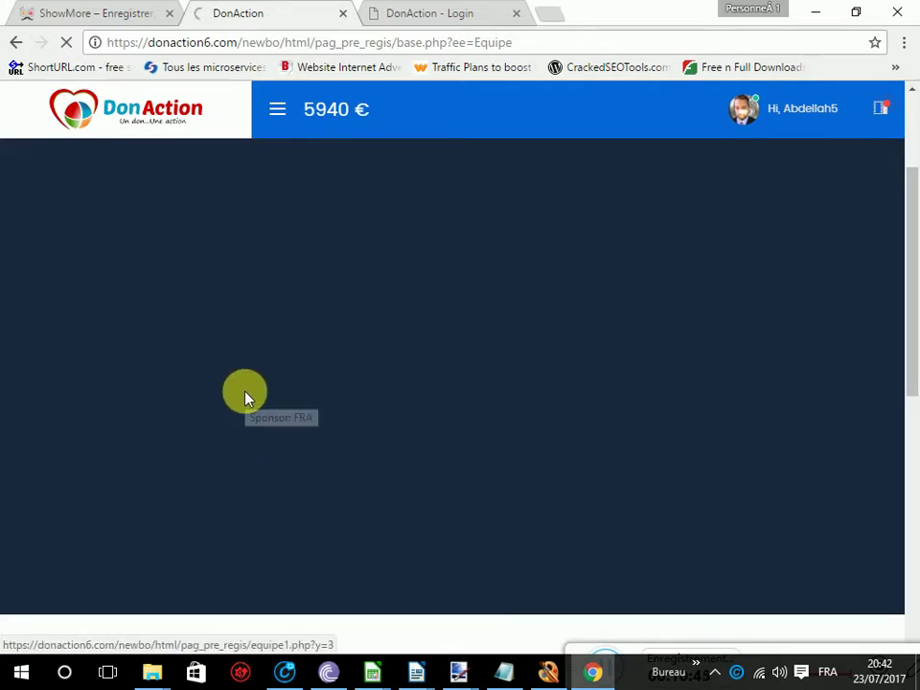
{"action": "scroll", "coordinate": [245, 398], "scroll_direction": "down", "scroll_amount": 2}
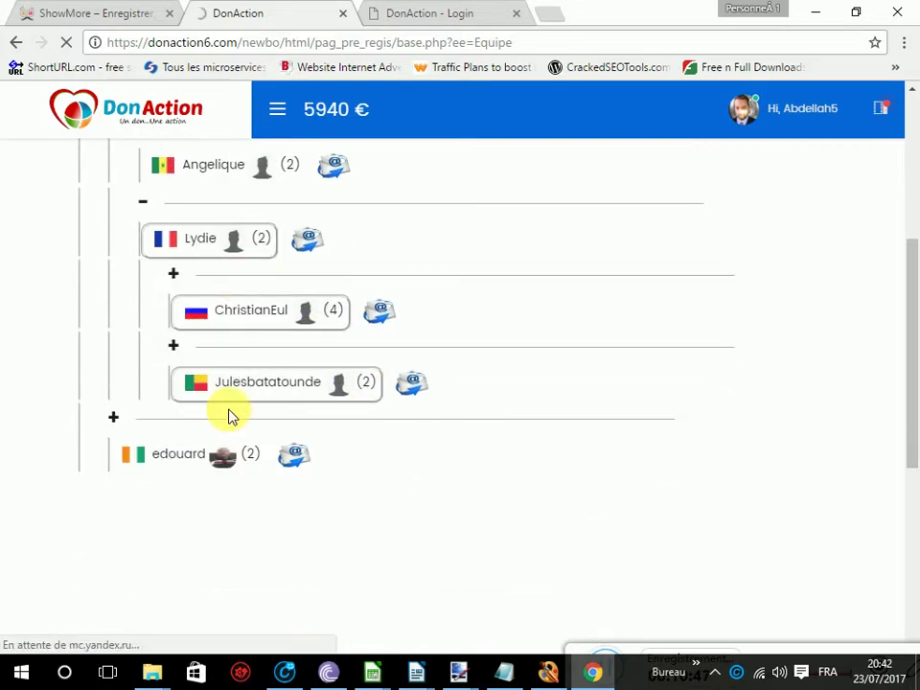
{"action": "scroll", "coordinate": [228, 479], "scroll_direction": "up", "scroll_amount": 1}
{"action": "scroll", "coordinate": [221, 477], "scroll_direction": "up", "scroll_amount": 3}
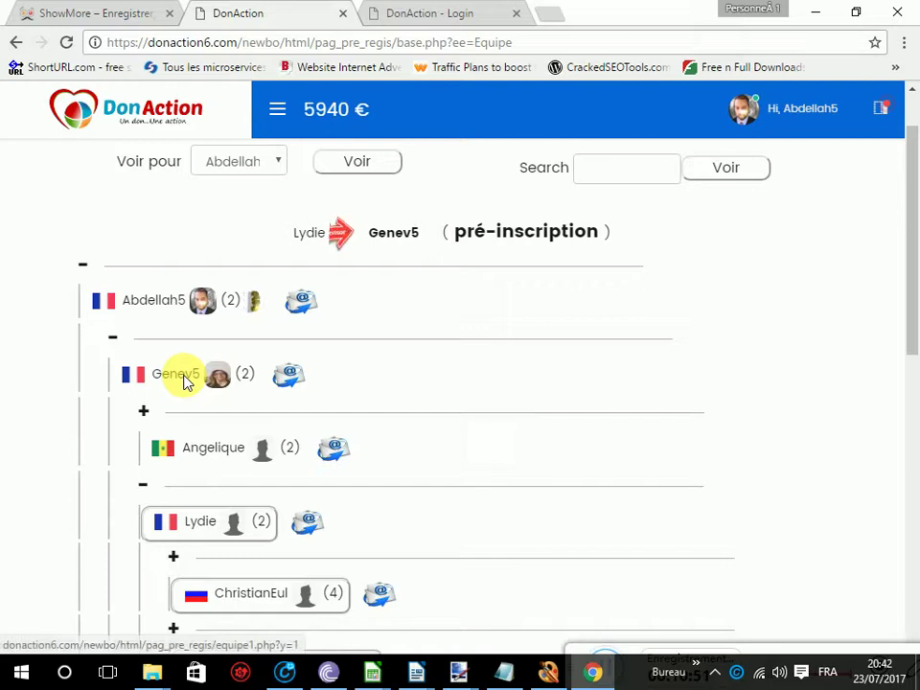
{"action": "scroll", "coordinate": [370, 406], "scroll_direction": "down", "scroll_amount": 2}
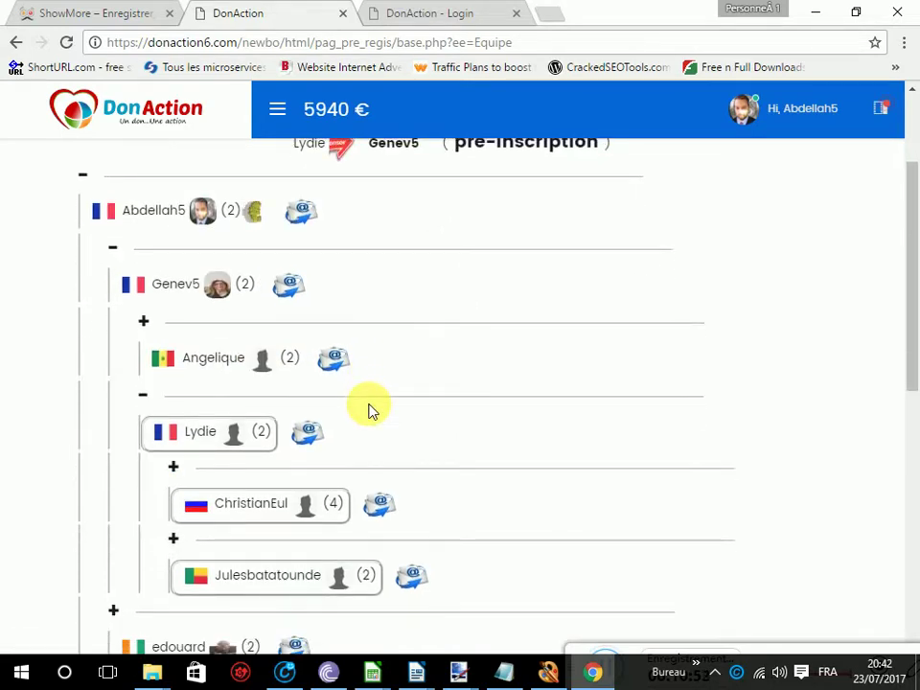
{"action": "scroll", "coordinate": [372, 410], "scroll_direction": "down", "scroll_amount": 2}
{"action": "scroll", "coordinate": [249, 288], "scroll_direction": "up", "scroll_amount": 4}
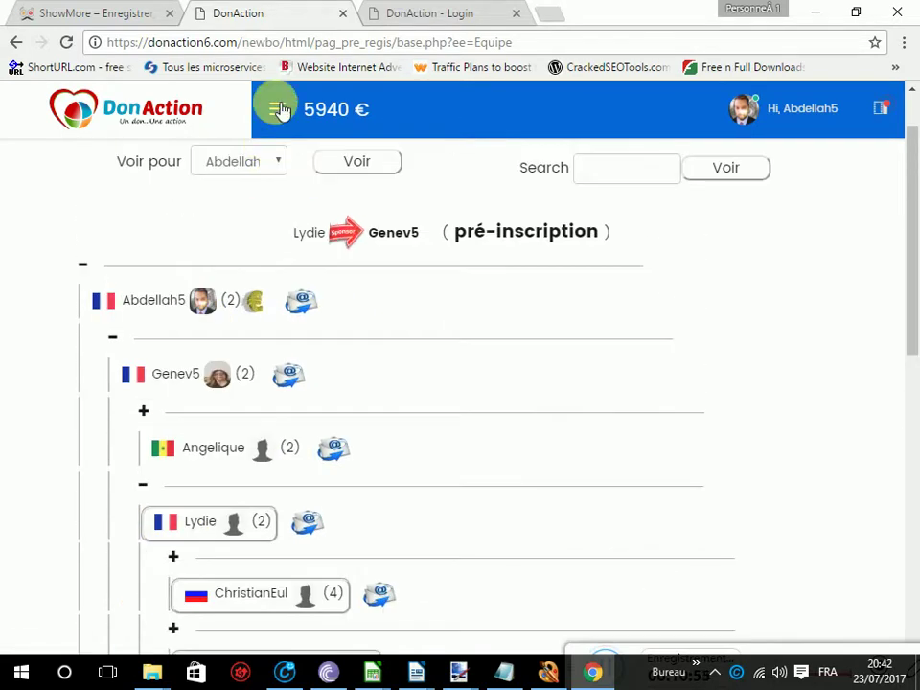
{"action": "scroll", "coordinate": [408, 175], "scroll_direction": "up", "scroll_amount": 1}
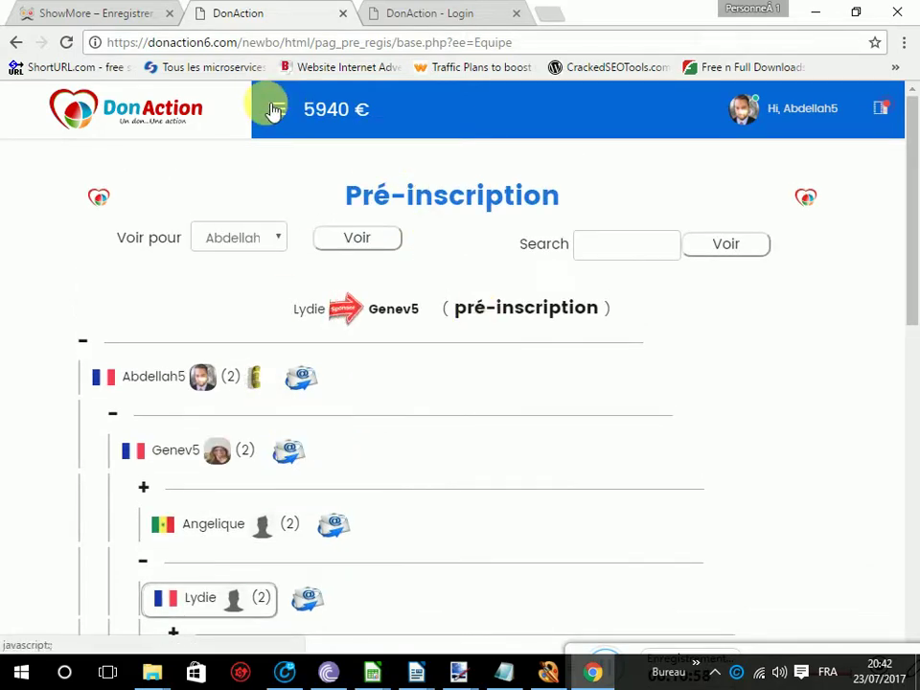
- Close the DonAction login page's tab and try to open the Tableau de bord page from the member area
{"action": "left_click", "coordinate": [463, 10]}
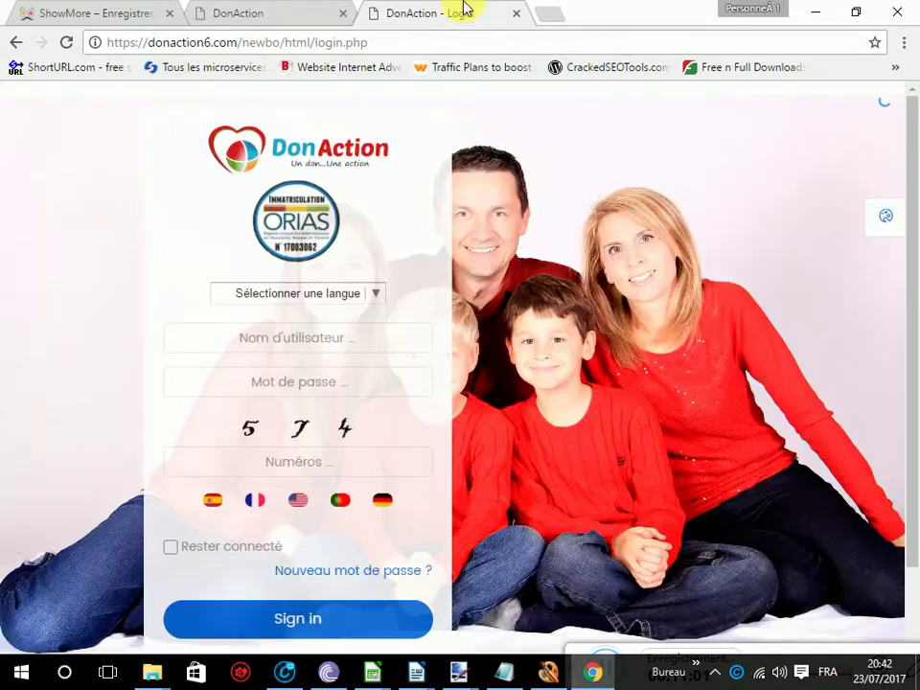
{"action": "left_click", "coordinate": [517, 14]}
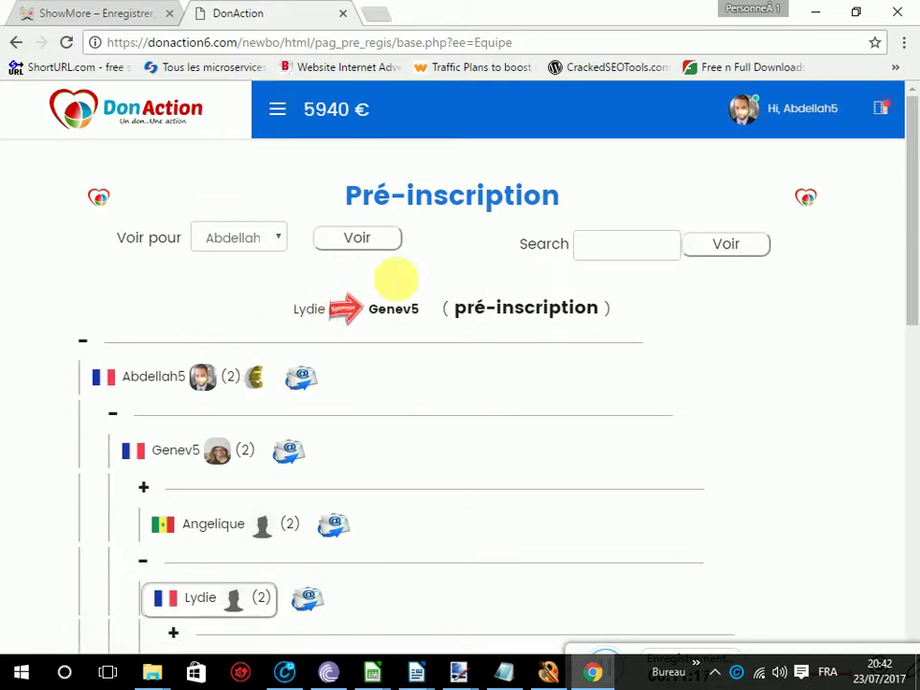
{"action": "left_click", "coordinate": [278, 110]}
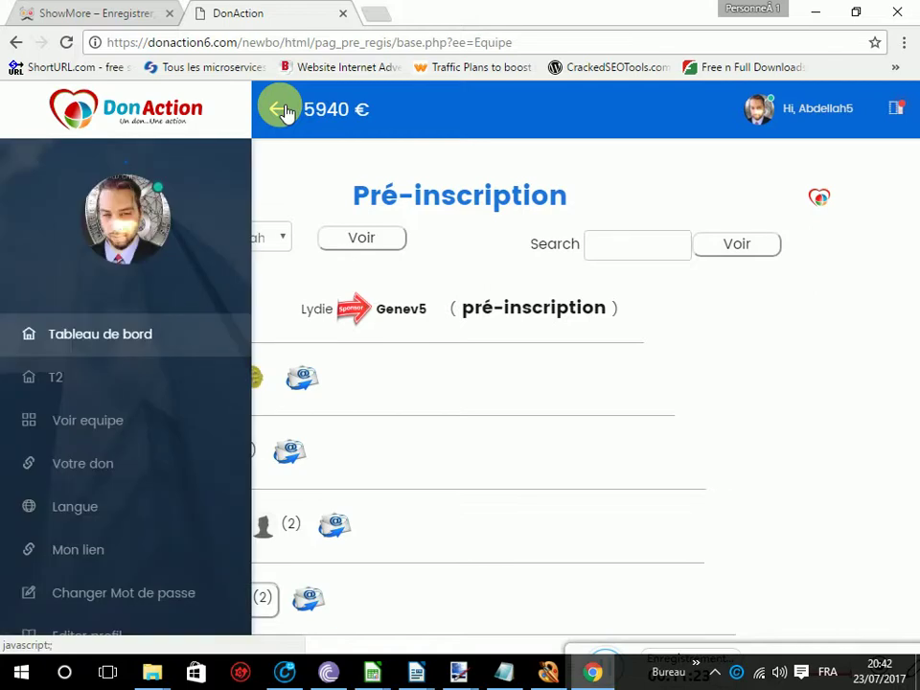
{"action": "left_click", "coordinate": [100, 463]}
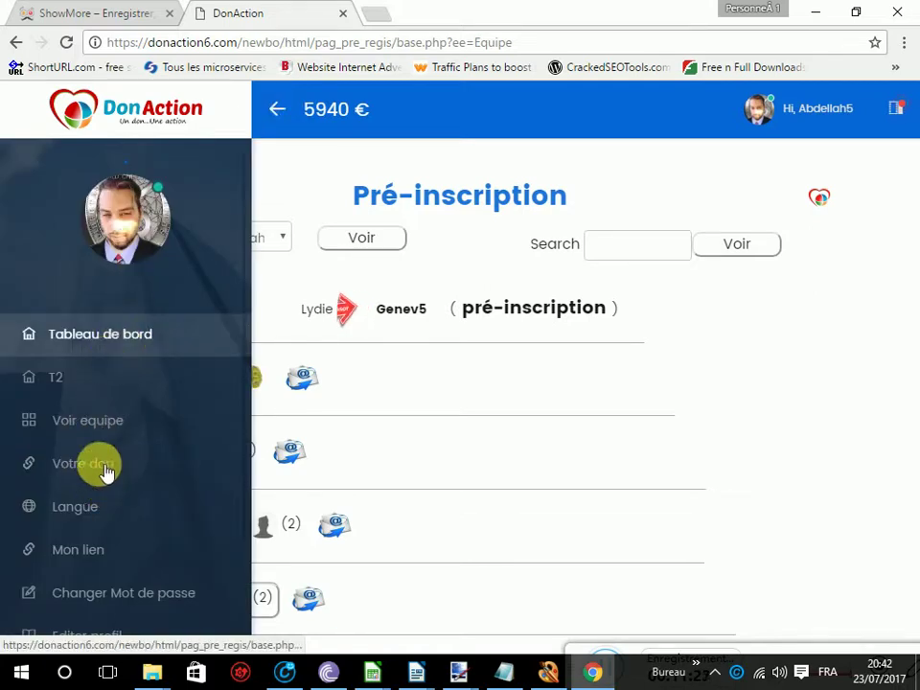
{"action": "left_click", "coordinate": [126, 336]}
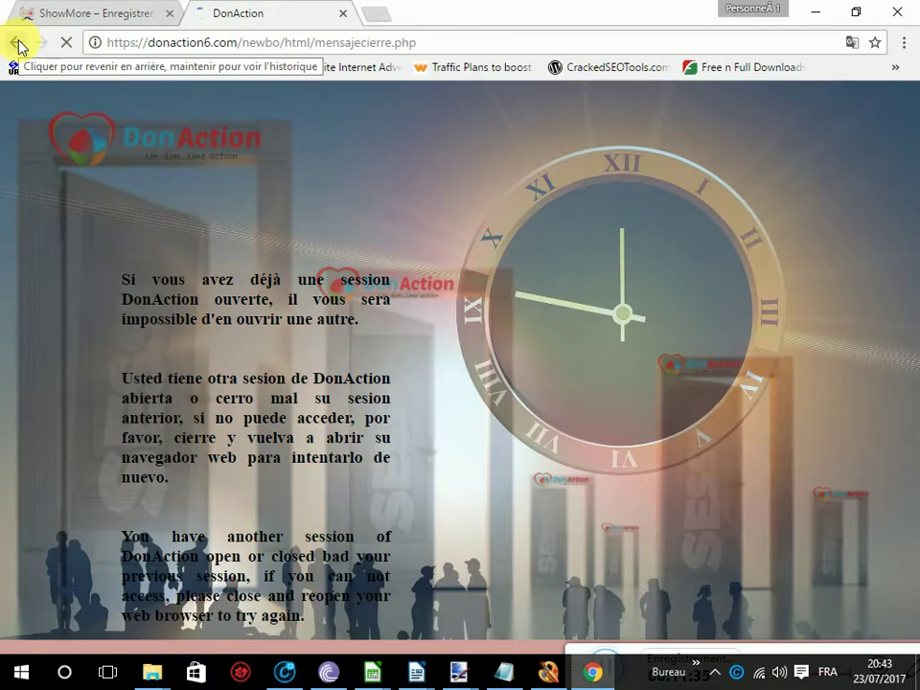
- Go back to the Pré-inscription team page and collapse the tree to the top member
{"action": "left_click", "coordinate": [18, 44]}
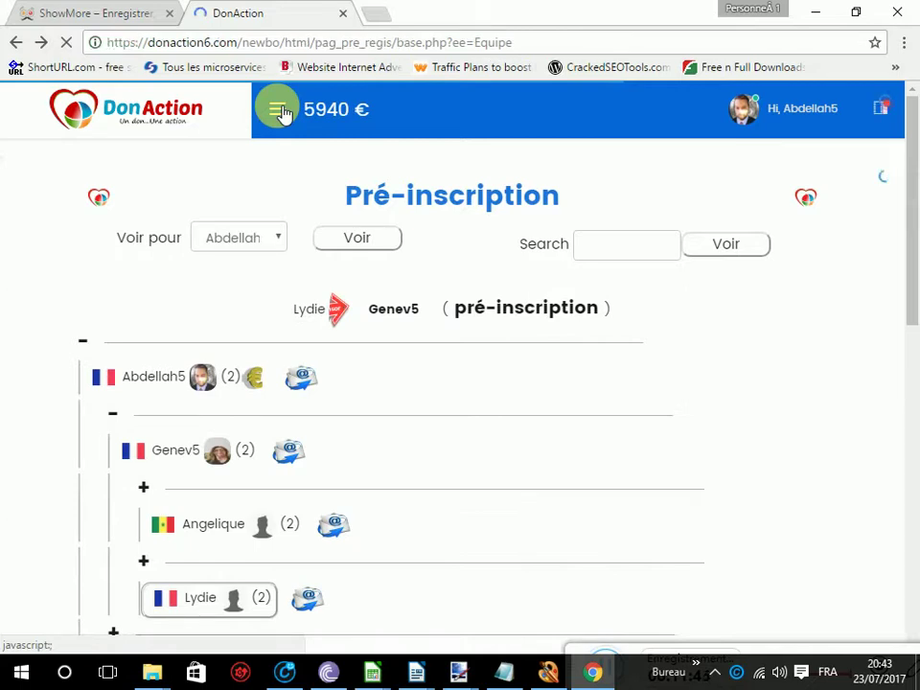
{"action": "scroll", "coordinate": [199, 325], "scroll_direction": "down", "scroll_amount": 3}
{"action": "scroll", "coordinate": [192, 417], "scroll_direction": "up", "scroll_amount": 1}
{"action": "scroll", "coordinate": [192, 417], "scroll_direction": "up", "scroll_amount": 2}
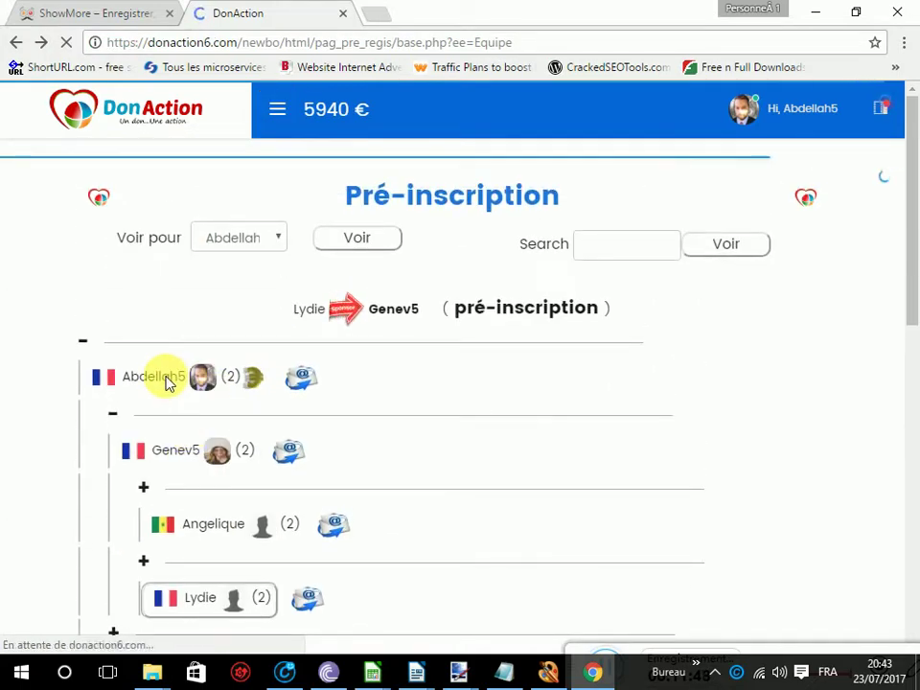
{"action": "left_click", "coordinate": [167, 379]}
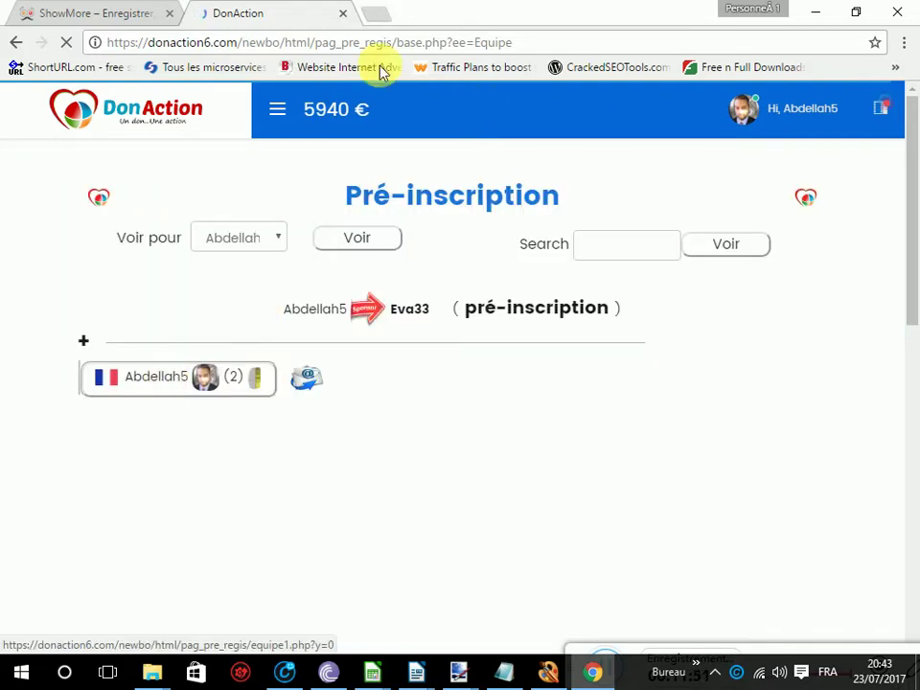
- Open the Tableau de bord page and choose to keep waiting for the unresponsive page
{"action": "left_click", "coordinate": [278, 113]}
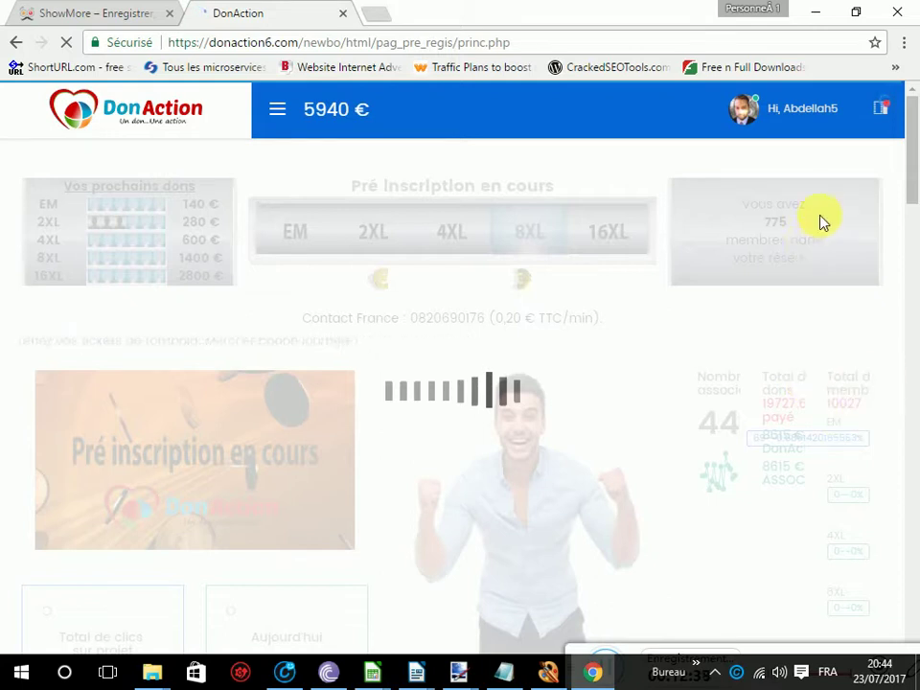
{"action": "left_click", "coordinate": [278, 110]}
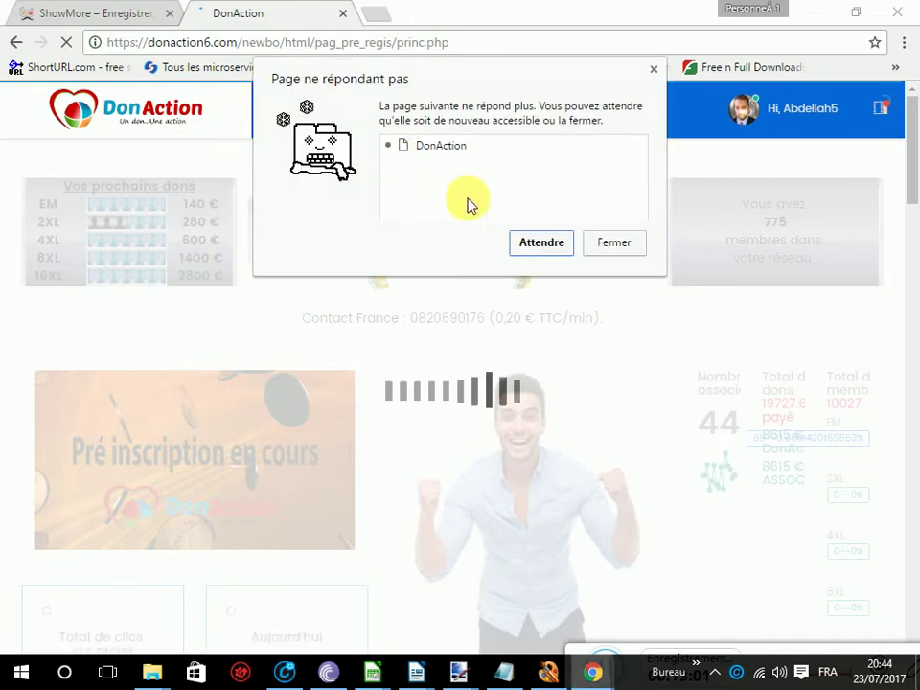
{"action": "left_click", "coordinate": [542, 244]}
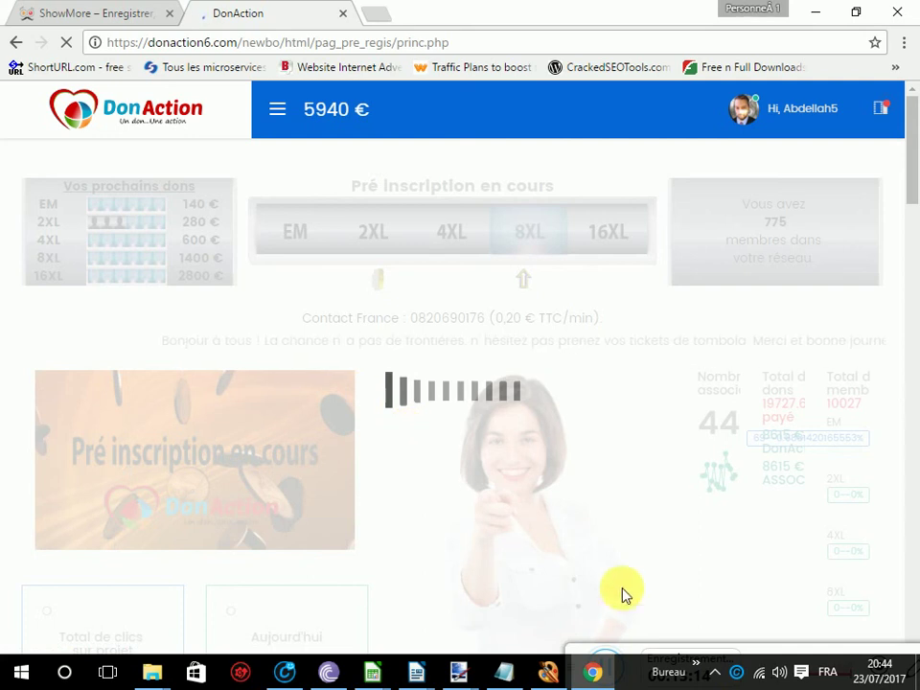
{"action": "mouse_move", "coordinate": [587, 647]}
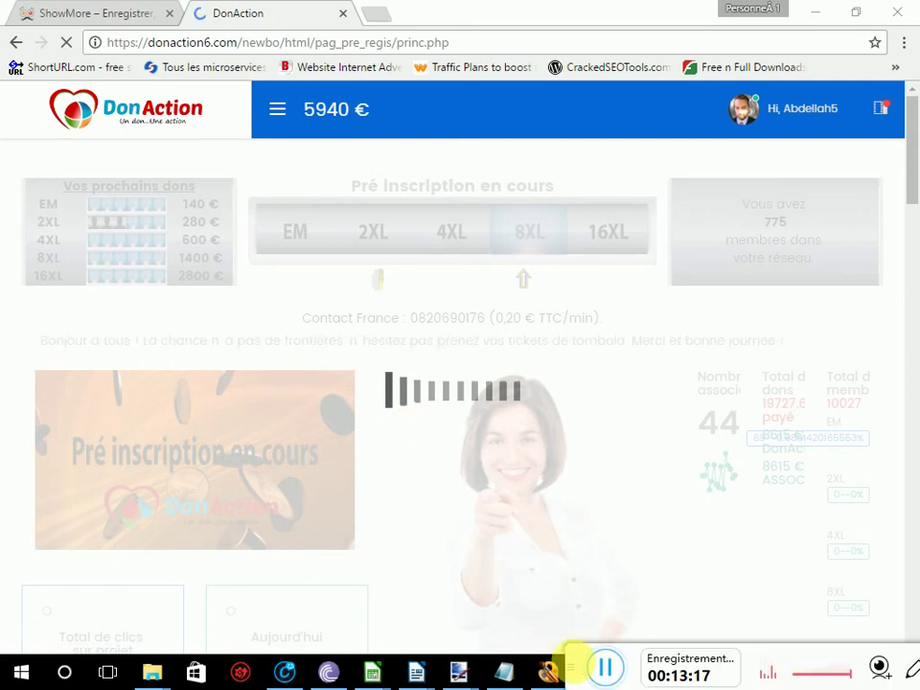
{"action": "left_click_drag", "start_coordinate": [579, 657], "coordinate": [569, 568]}
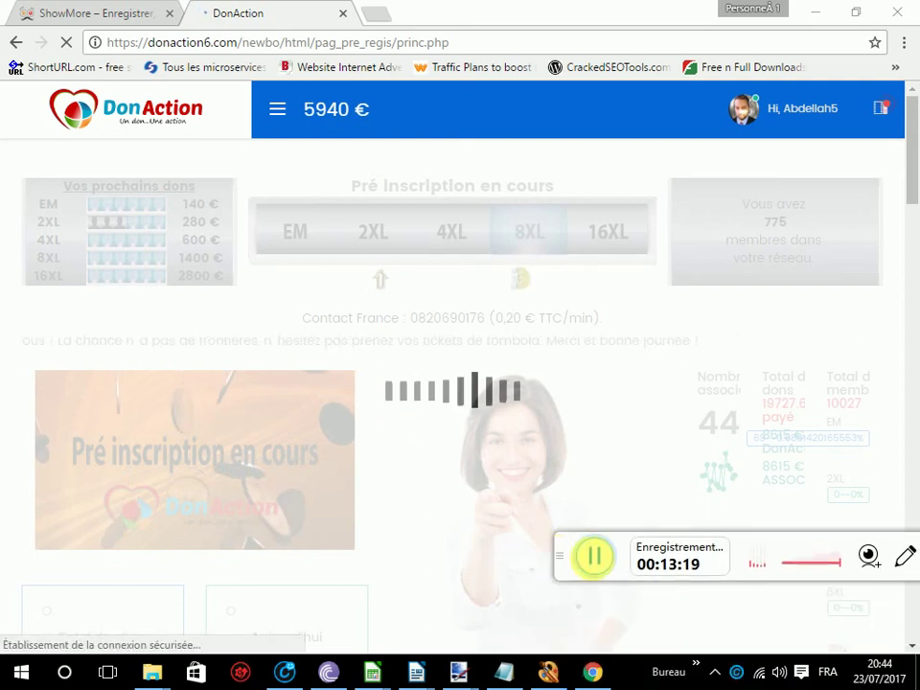